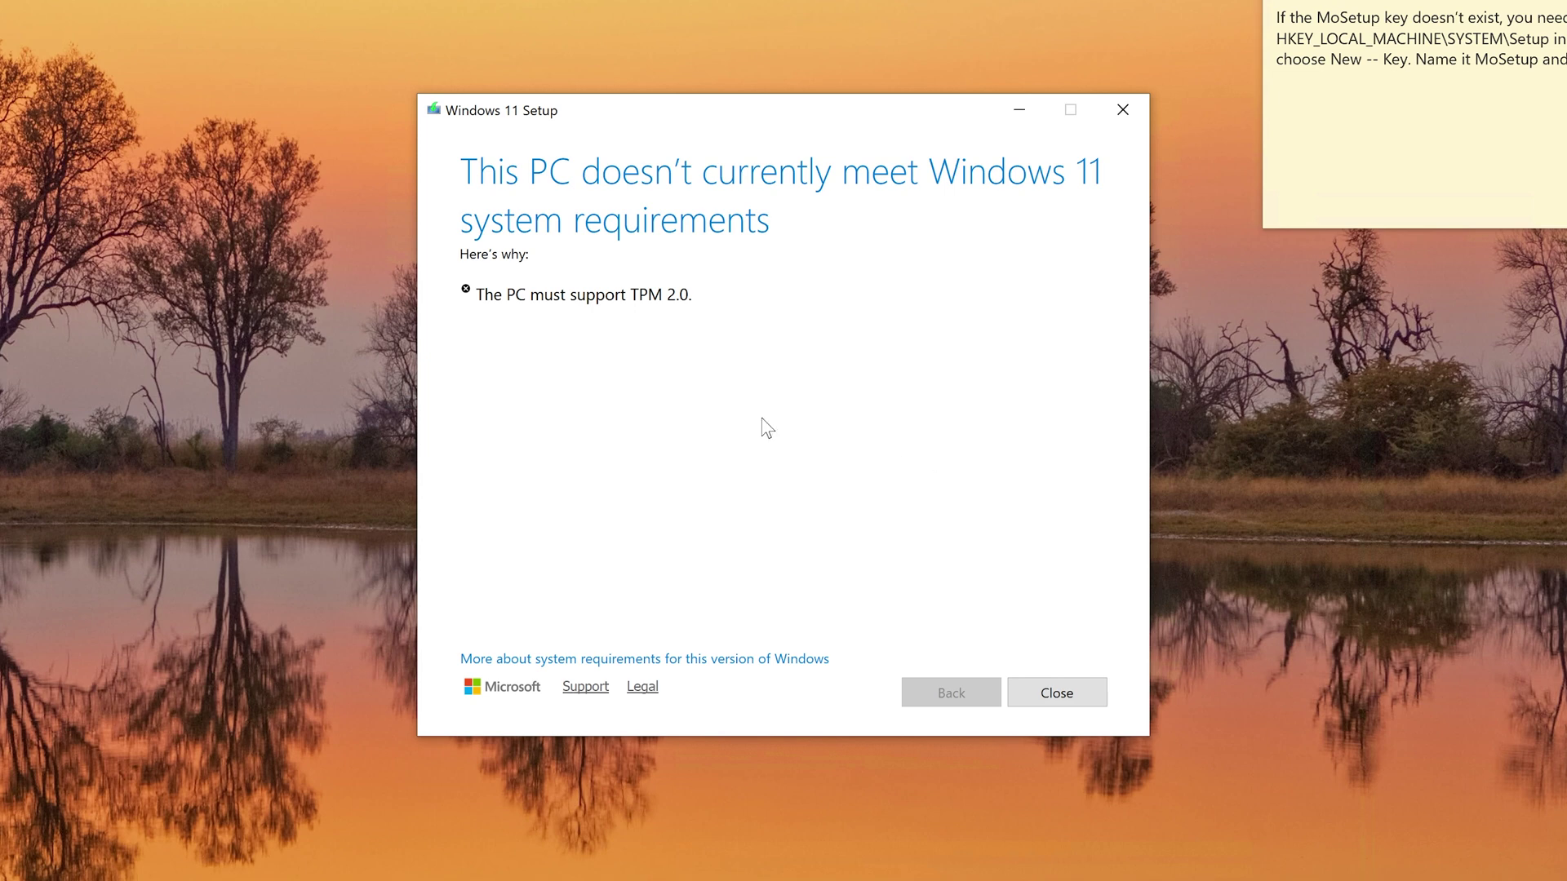
Shift the Windows 11 Setup window slightly and highlight its TPM 2.0 requirement line
{"action": "left_click_drag", "start_coordinate": [855, 117], "coordinate": [868, 150]}
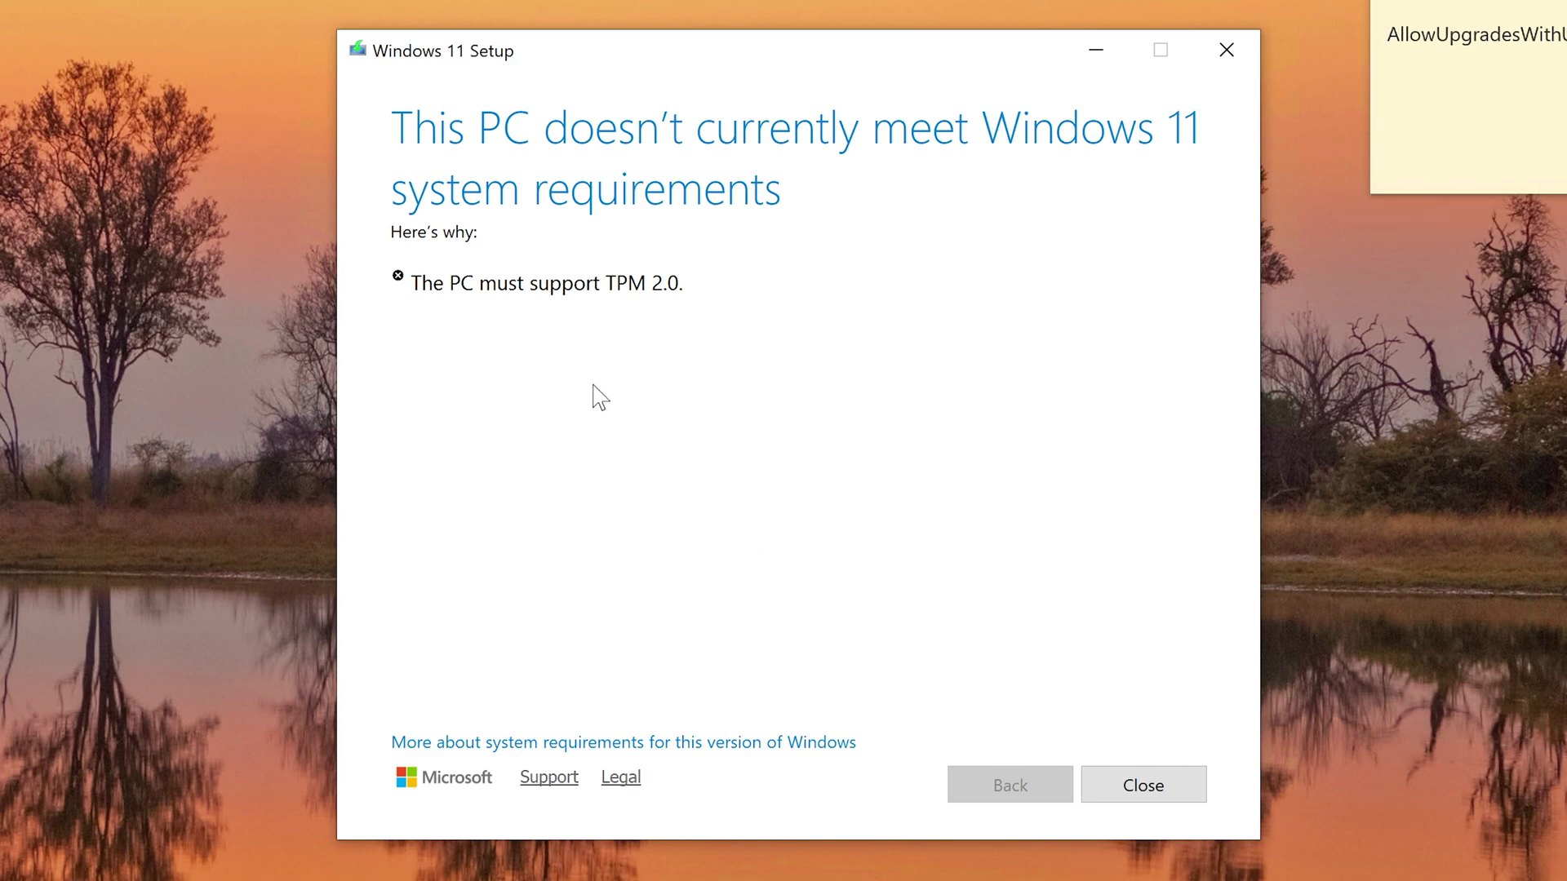
{"action": "left_click_drag", "start_coordinate": [692, 284], "coordinate": [433, 292]}
{"action": "left_click", "coordinate": [483, 313]}
Centre the bypass sticky note and highlight its MoSetup registry path
{"action": "key", "text": "alt+Tab"}
{"action": "left_click_drag", "start_coordinate": [1461, 10], "coordinate": [770, 235]}
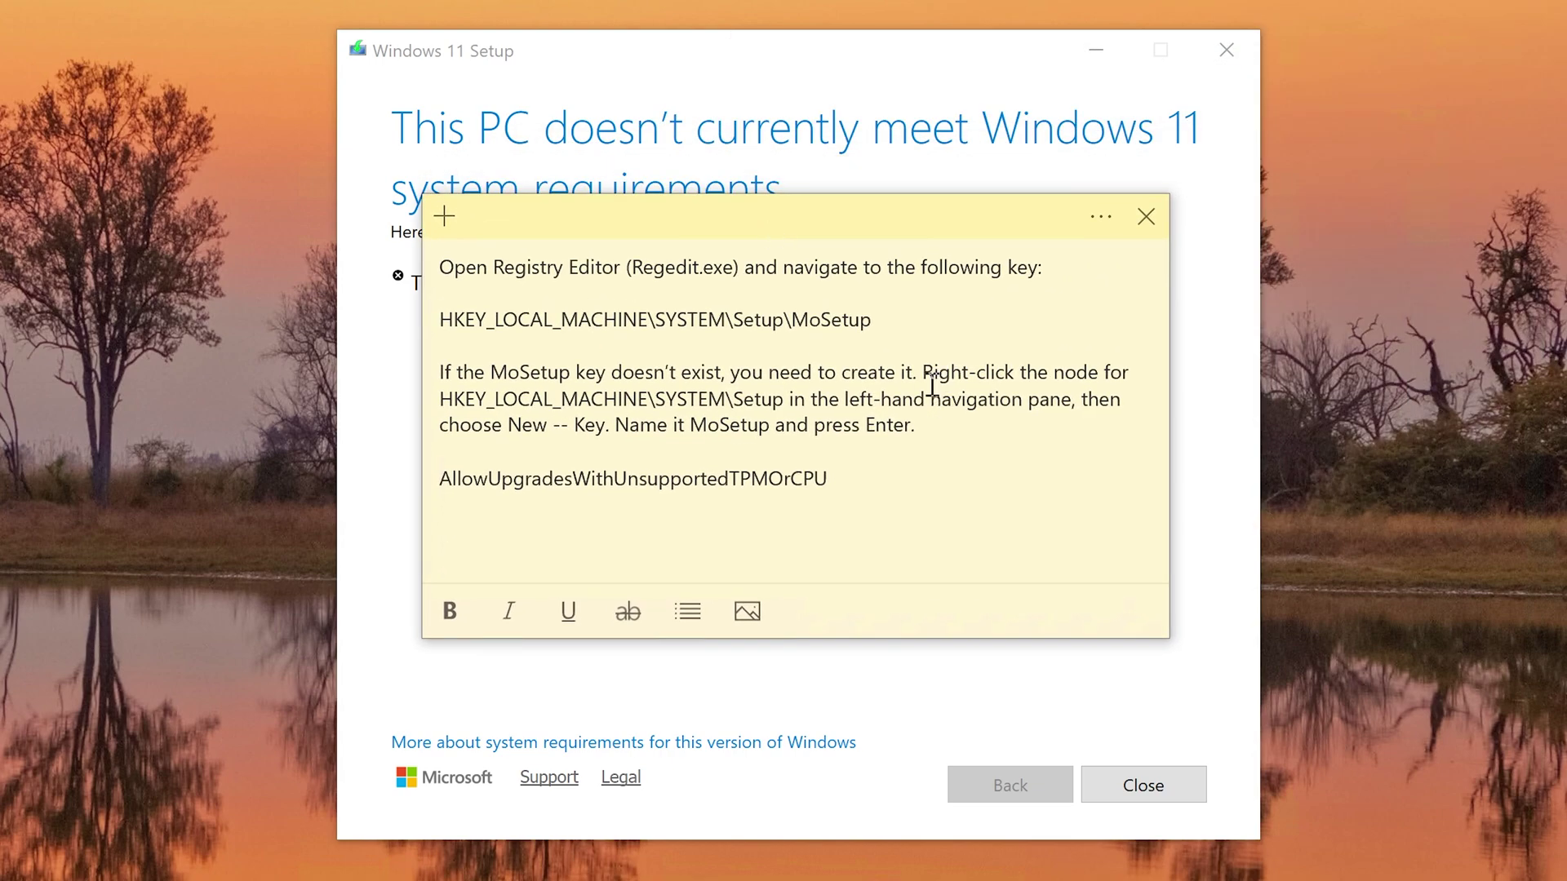
{"action": "triple_click", "coordinate": [441, 320]}
{"action": "left_click", "coordinate": [677, 319]}
{"action": "left_click_drag", "start_coordinate": [792, 319], "coordinate": [879, 327]}
{"action": "left_click", "coordinate": [872, 320]}
{"action": "left_click", "coordinate": [872, 321]}
Highlight the AllowUpgradesWithUnsupportedTPMOrCPU value name, then switch to the DVD drive's Explorer window
{"action": "left_click_drag", "start_coordinate": [441, 478], "coordinate": [868, 475]}
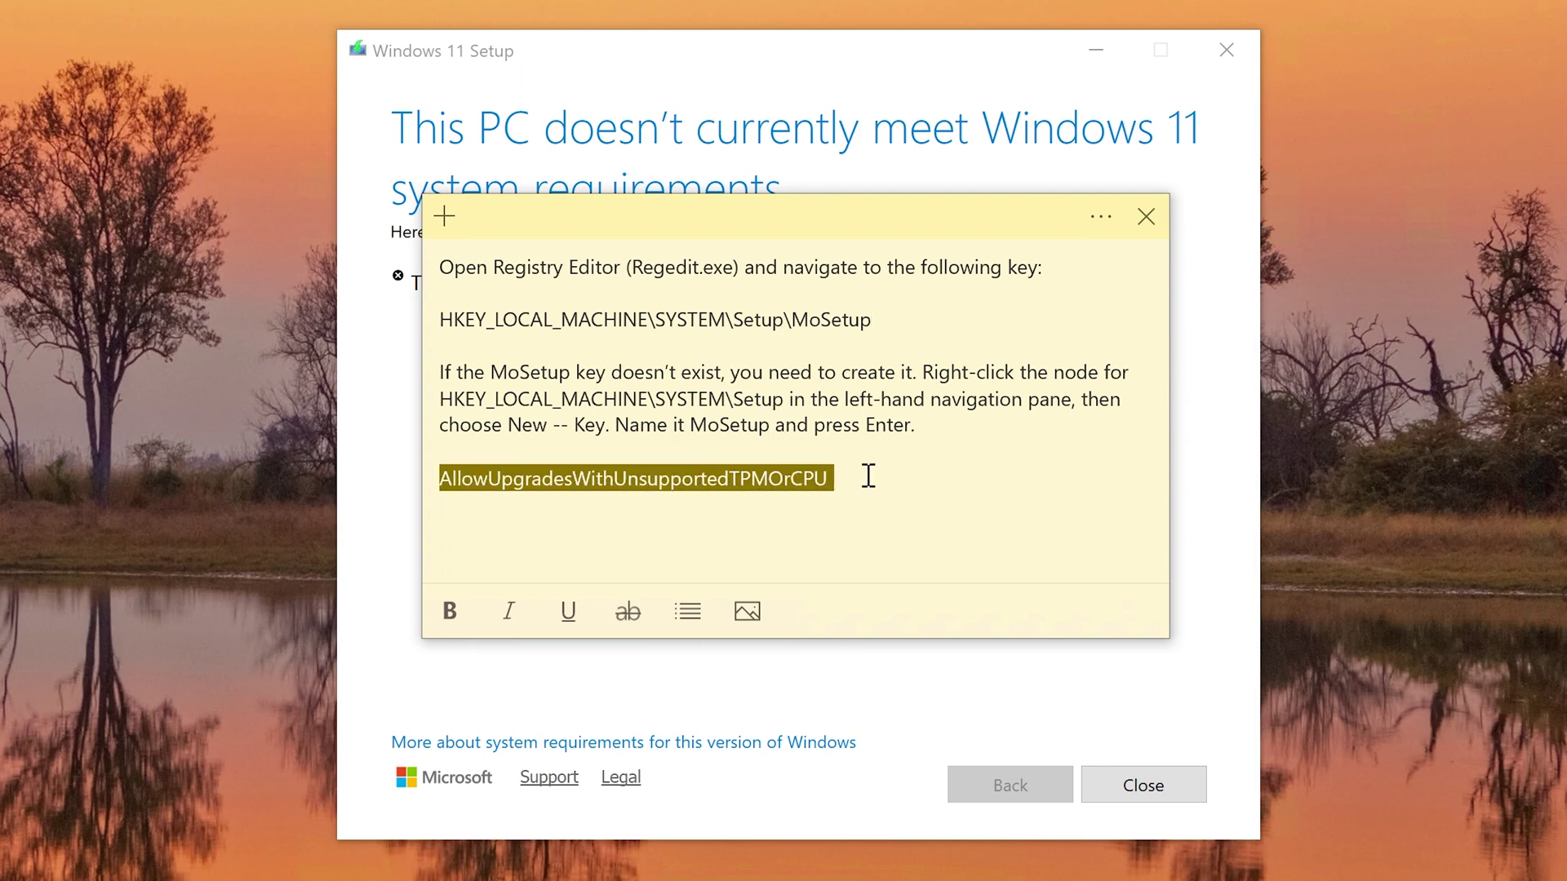
{"action": "left_click", "coordinate": [844, 425]}
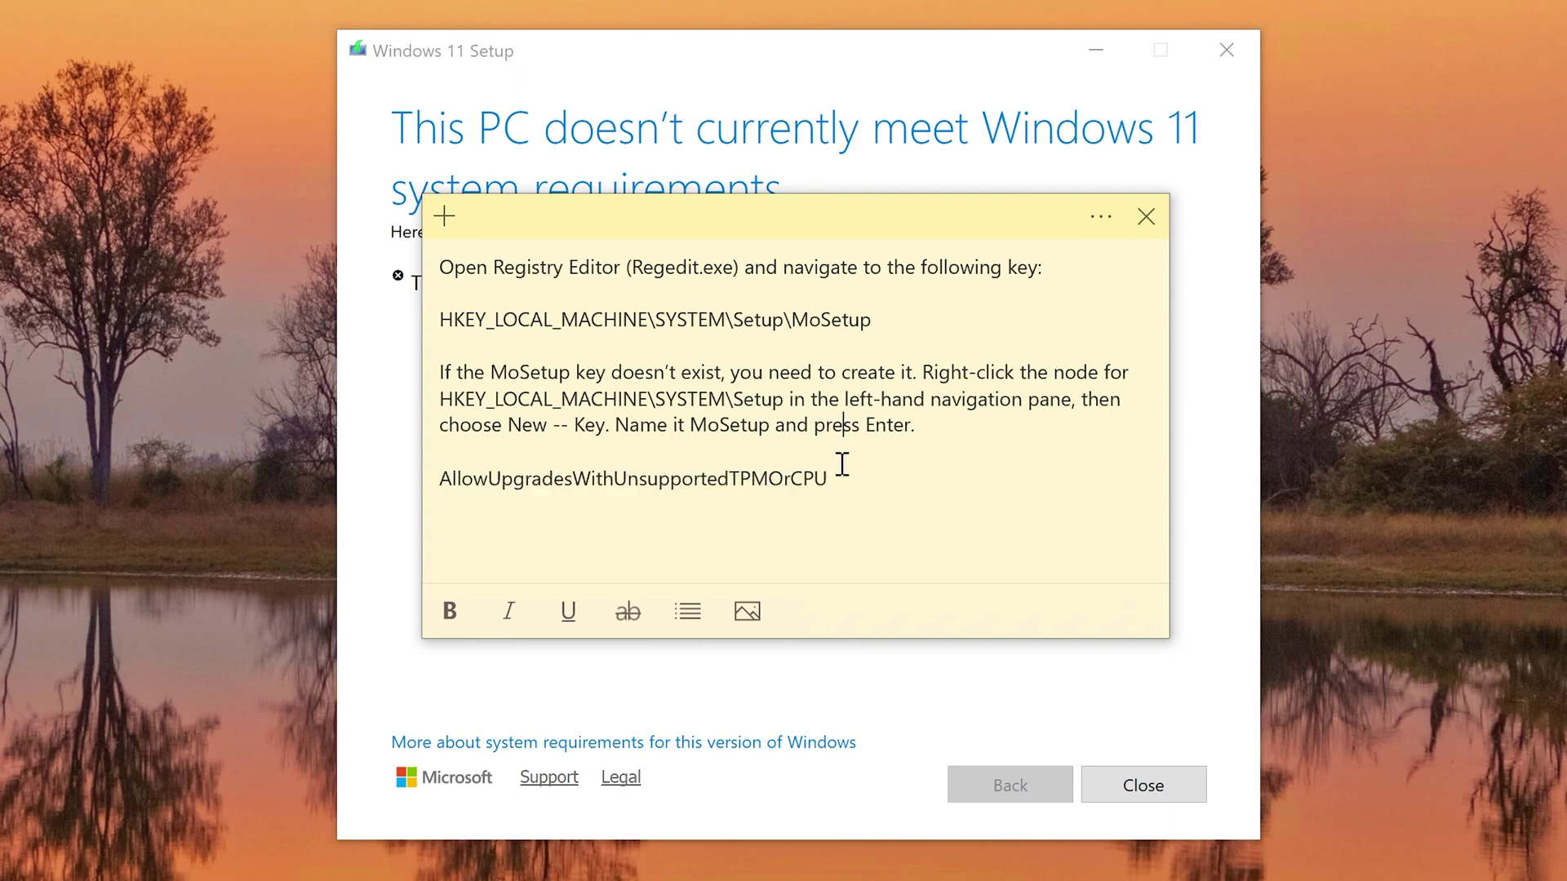
{"action": "left_click_drag", "start_coordinate": [829, 479], "coordinate": [478, 467]}
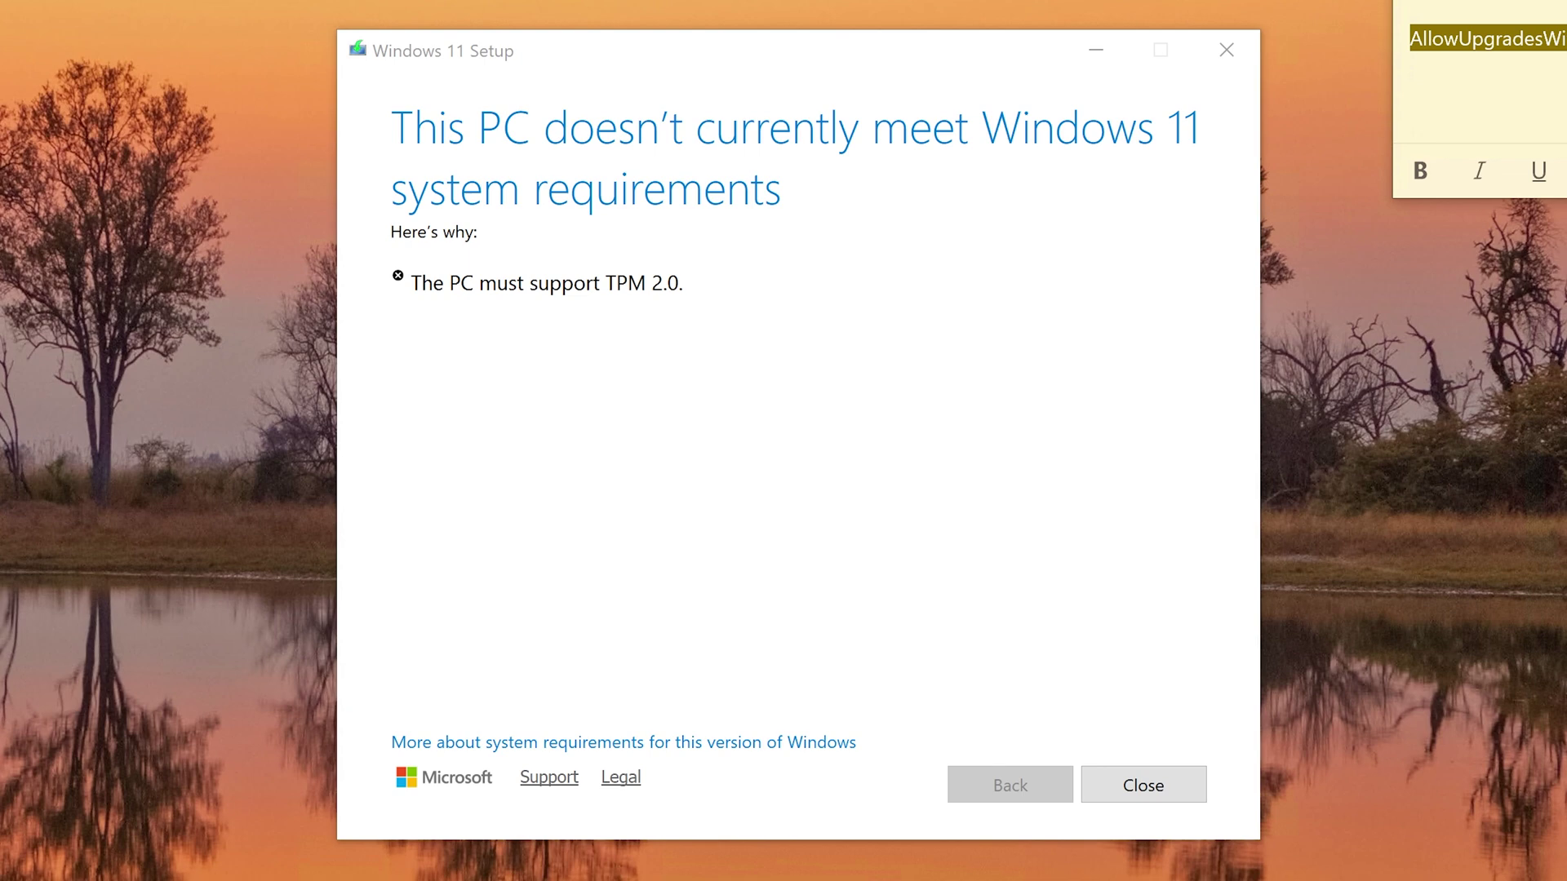
{"action": "left_click", "coordinate": [898, 409]}
{"action": "key", "text": "alt+Tab"}
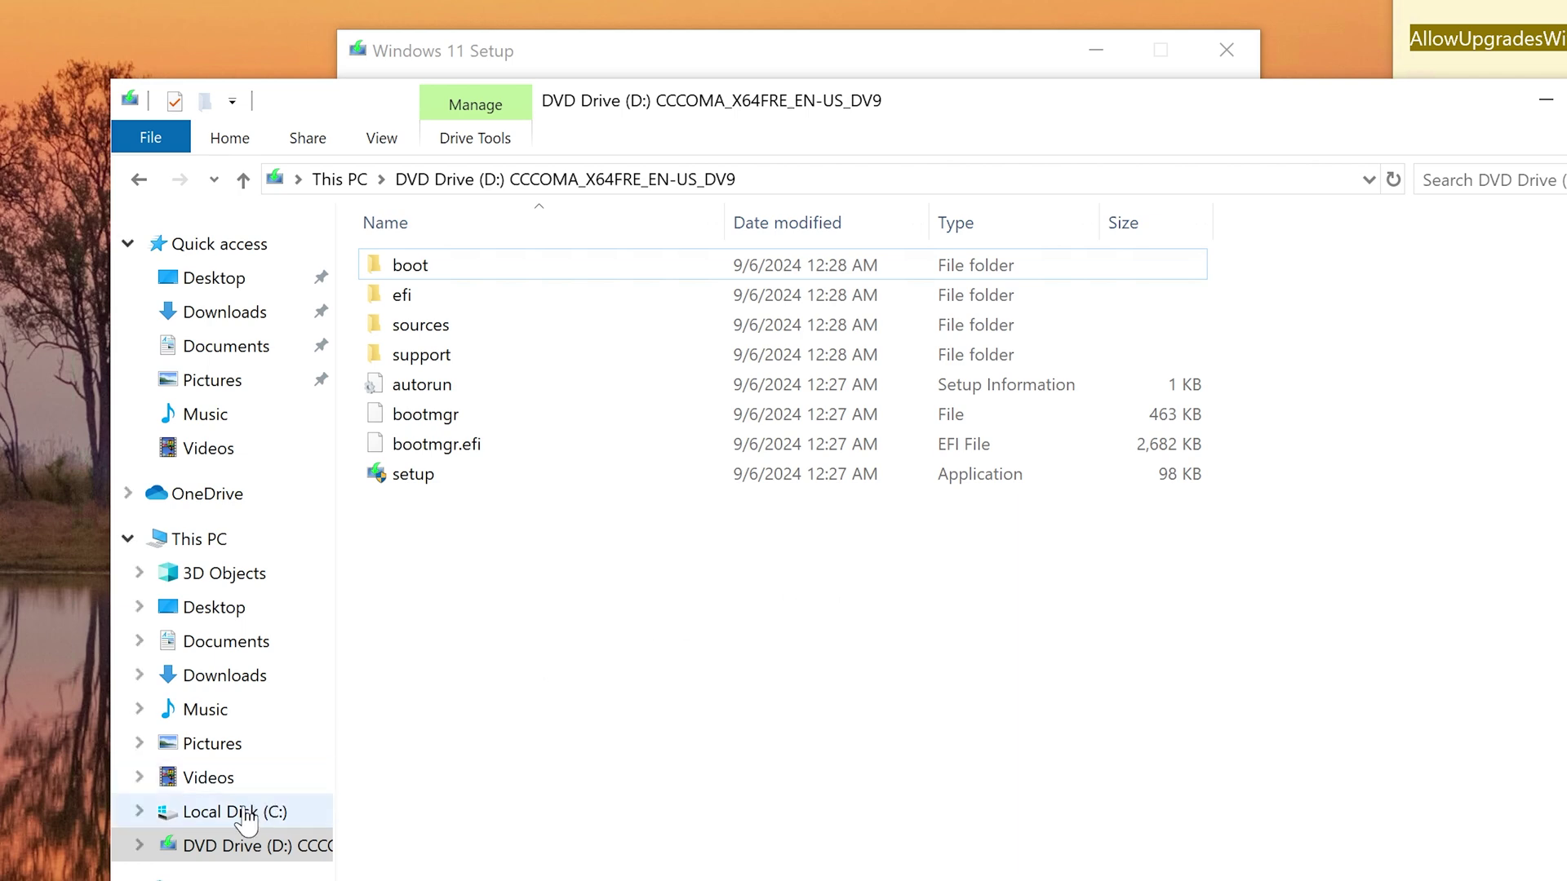
In Downloads, select the Win11_24H2_English_x64 ISO, widen the Size column, and select rufus-4.6
{"action": "left_click", "coordinate": [220, 323]}
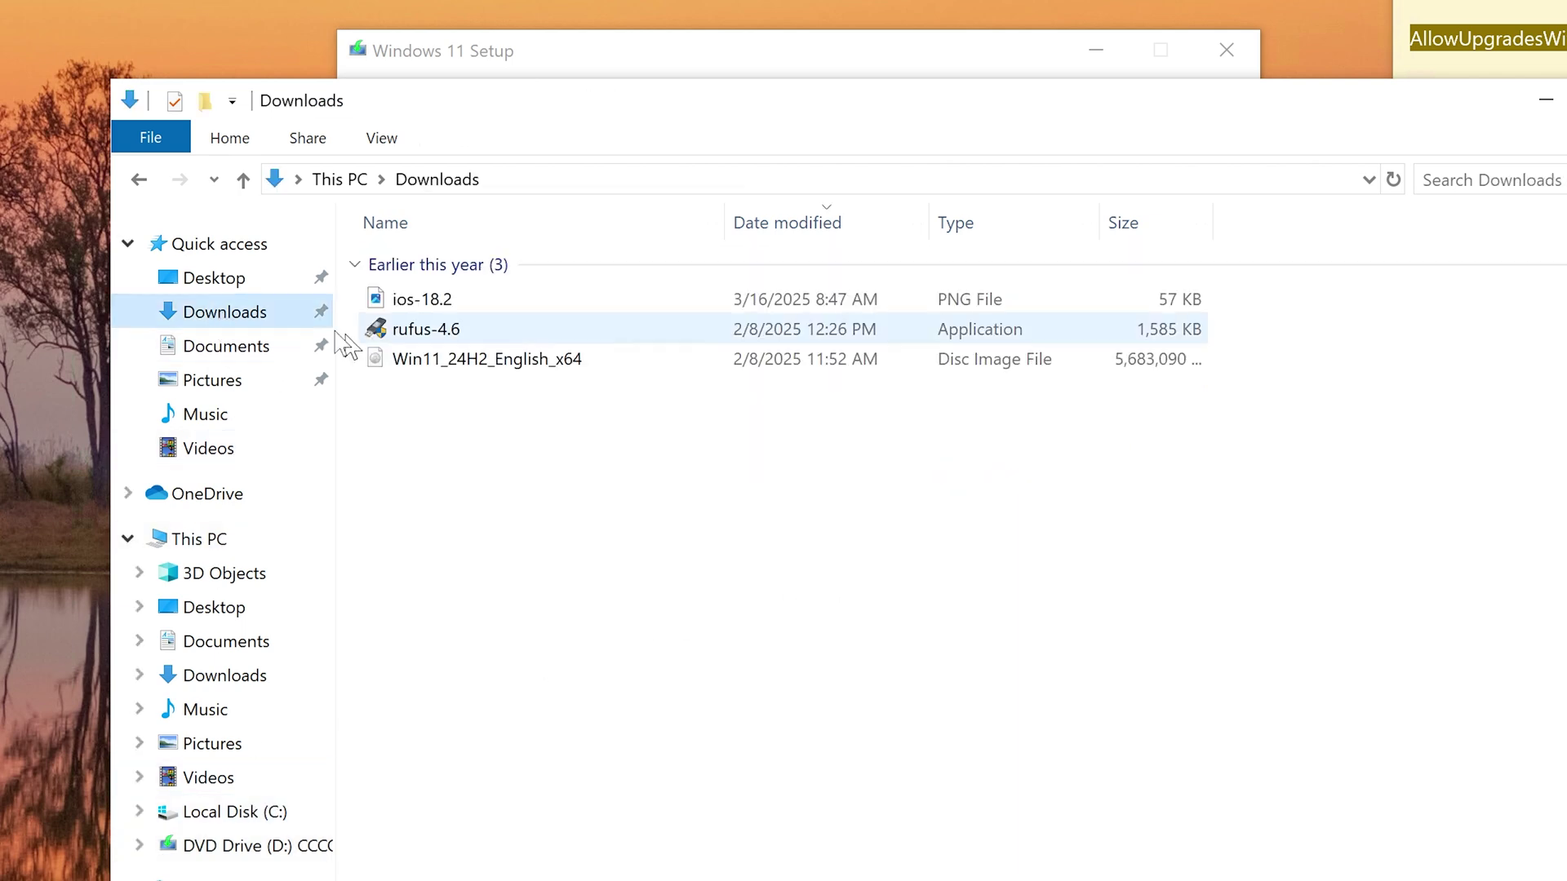
{"action": "left_click", "coordinate": [514, 360]}
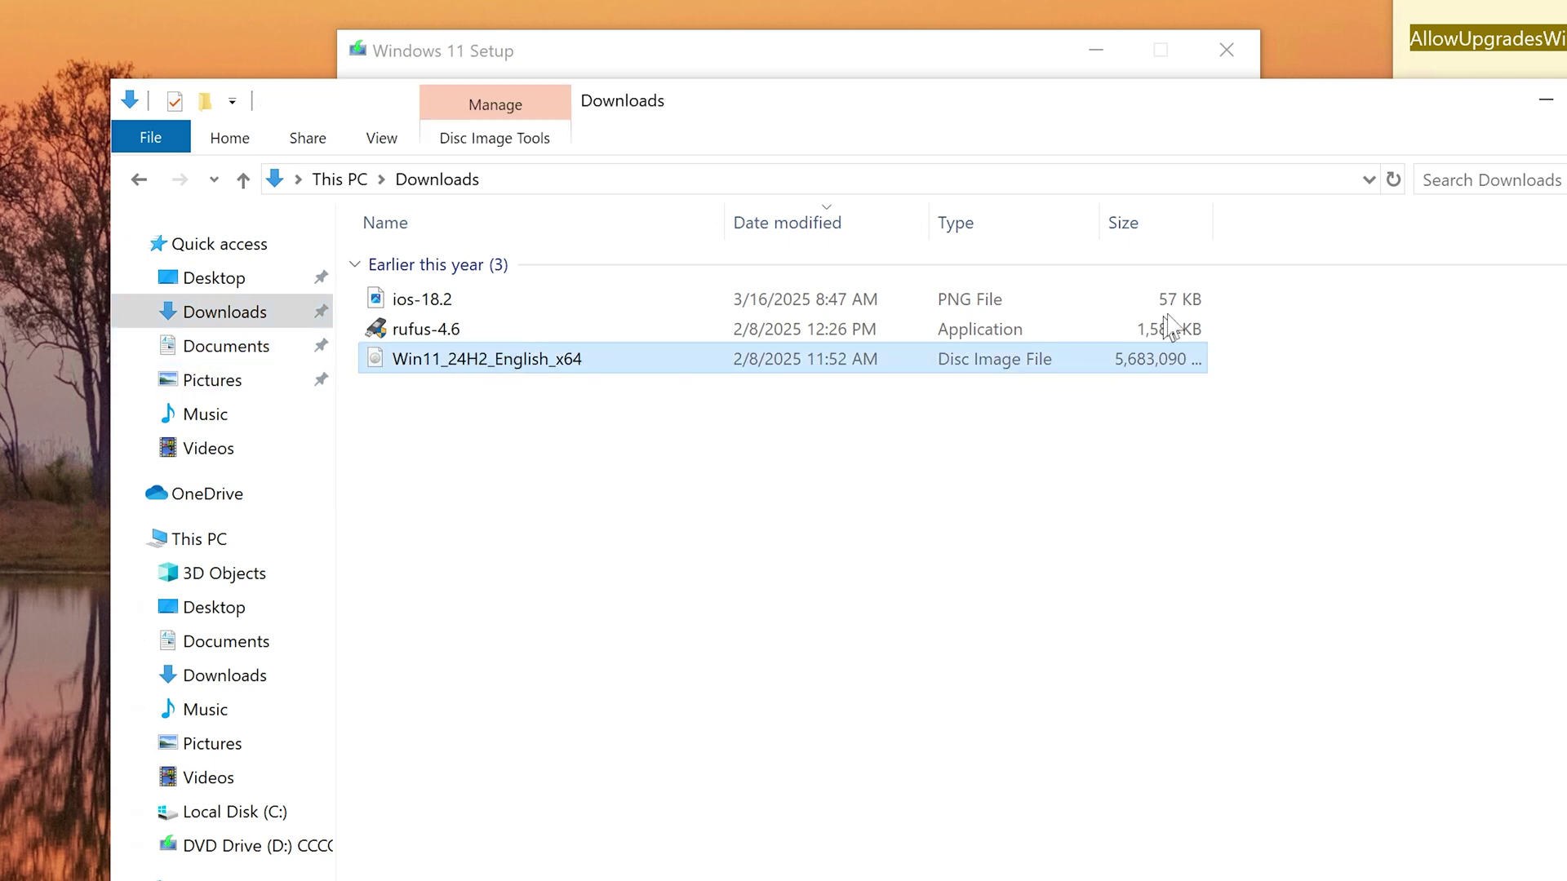
{"action": "left_click_drag", "start_coordinate": [1212, 237], "coordinate": [1292, 222]}
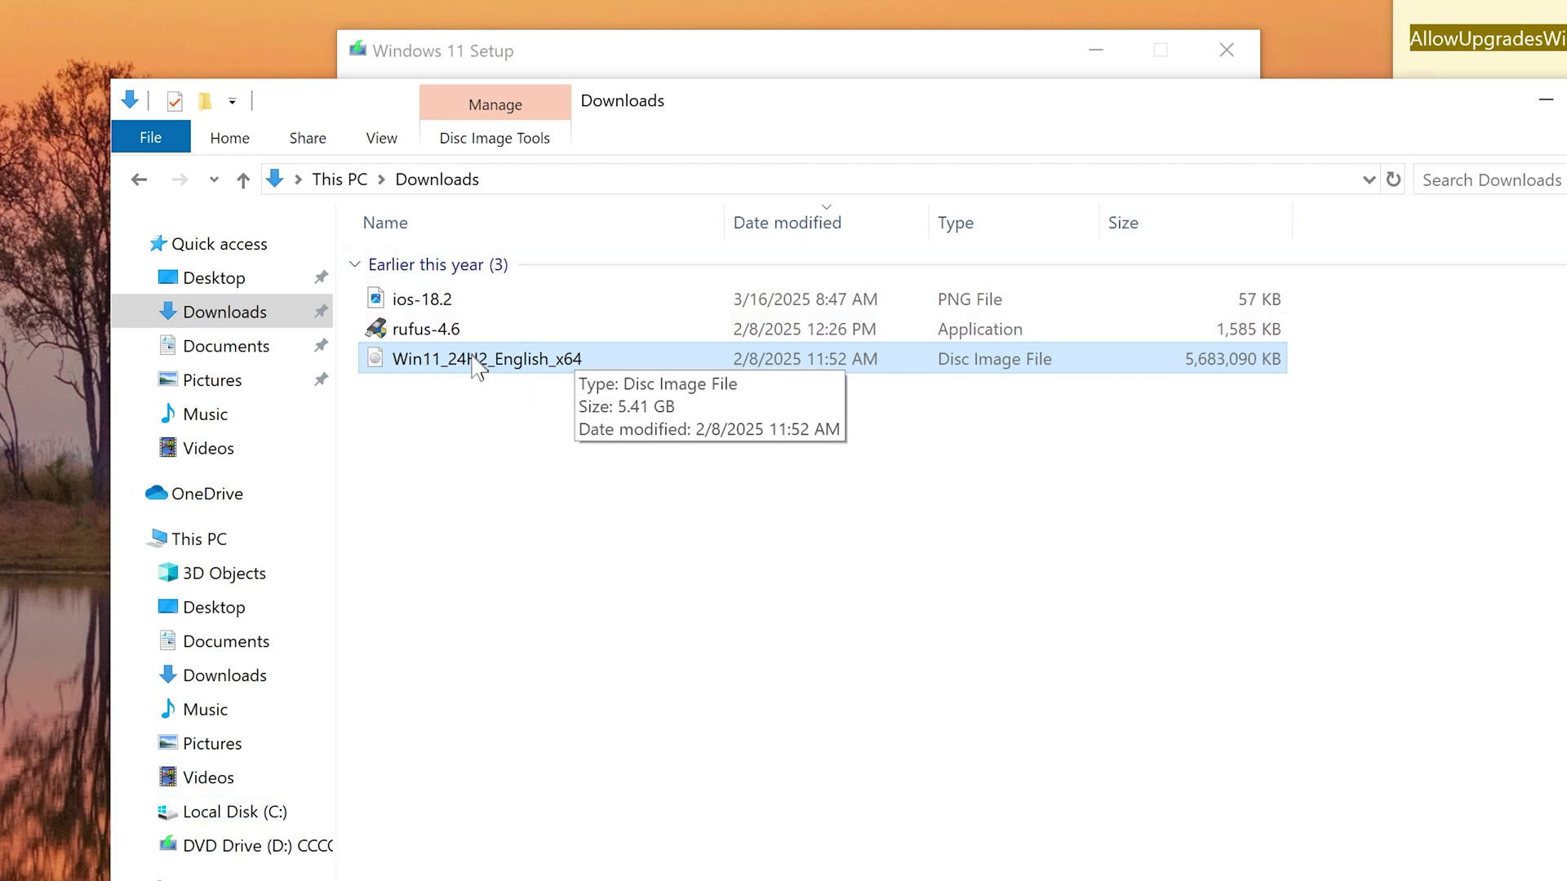
{"action": "left_click", "coordinate": [494, 334]}
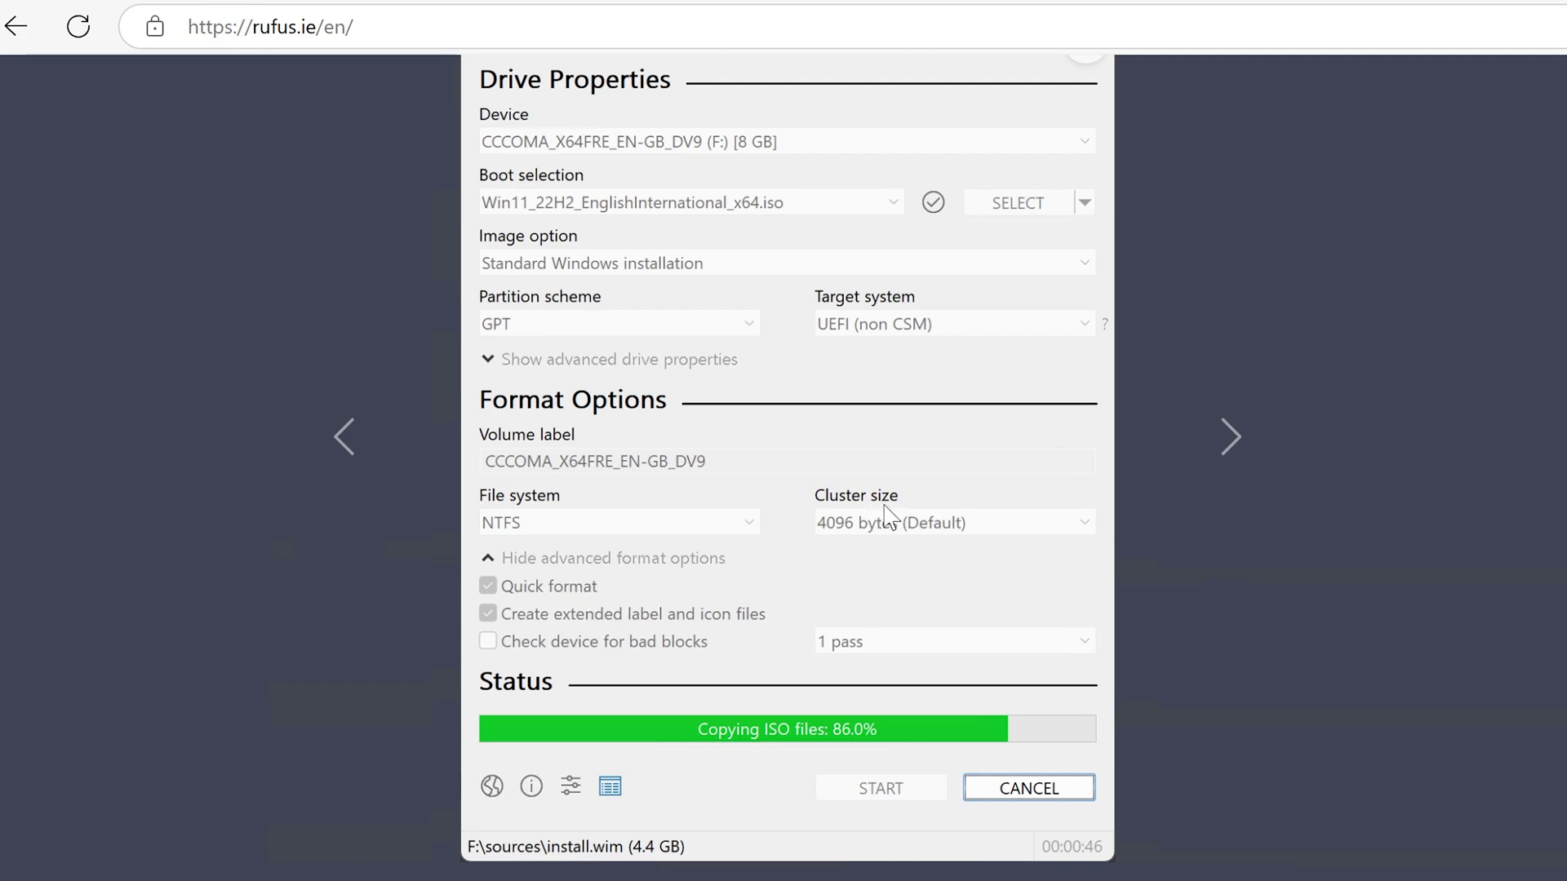
{"action": "scroll", "coordinate": [884, 506], "scroll_direction": "down", "scroll_amount": 3}
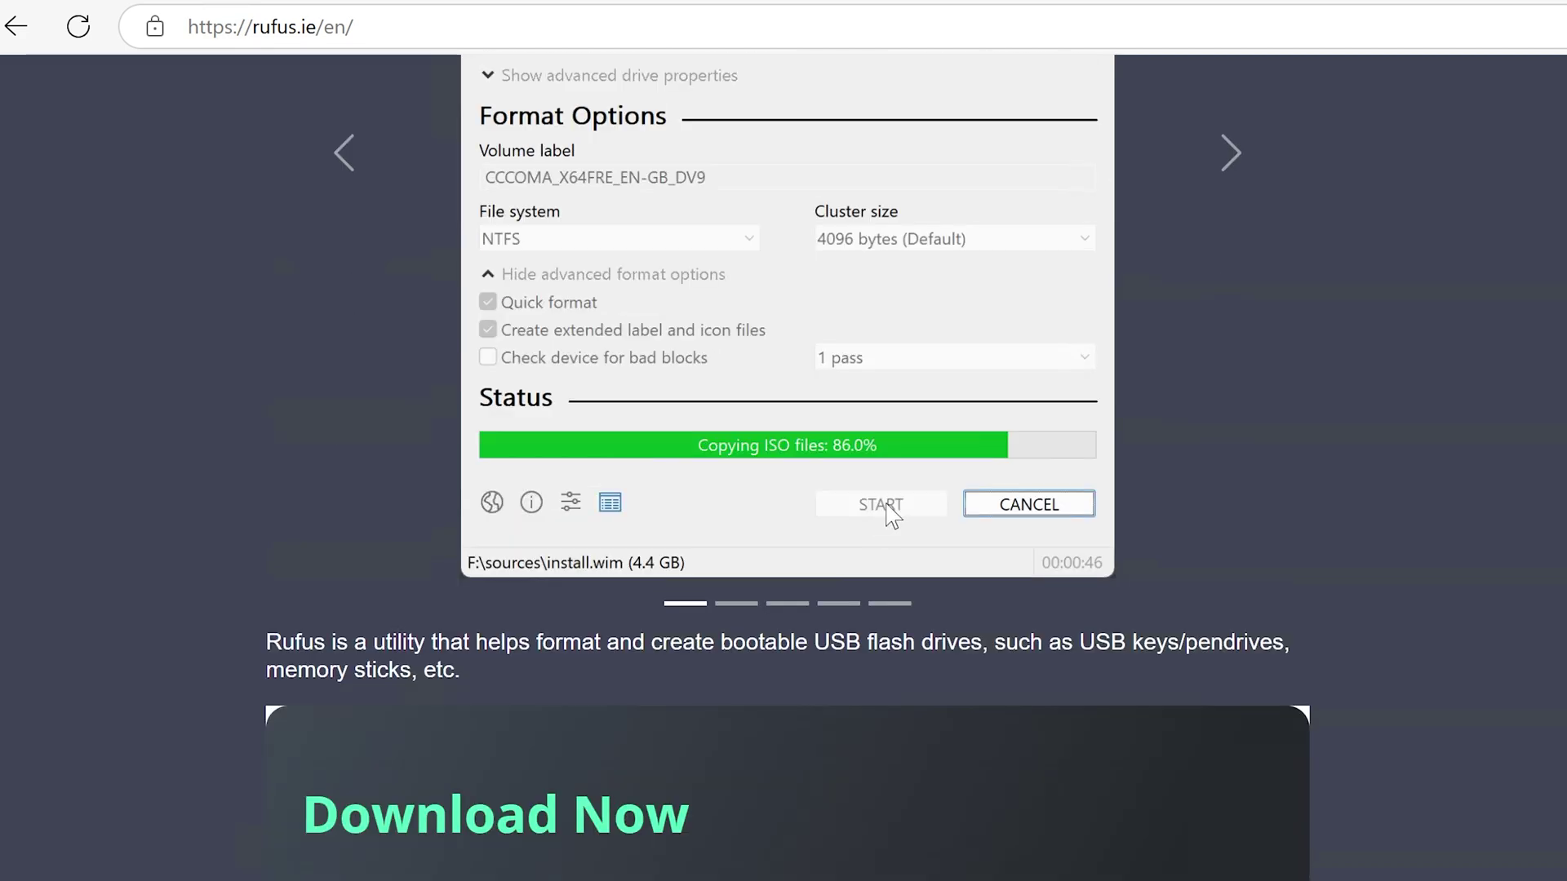
{"action": "scroll", "coordinate": [886, 513], "scroll_direction": "up", "scroll_amount": 5}
{"action": "scroll", "coordinate": [887, 513], "scroll_direction": "down", "scroll_amount": 10}
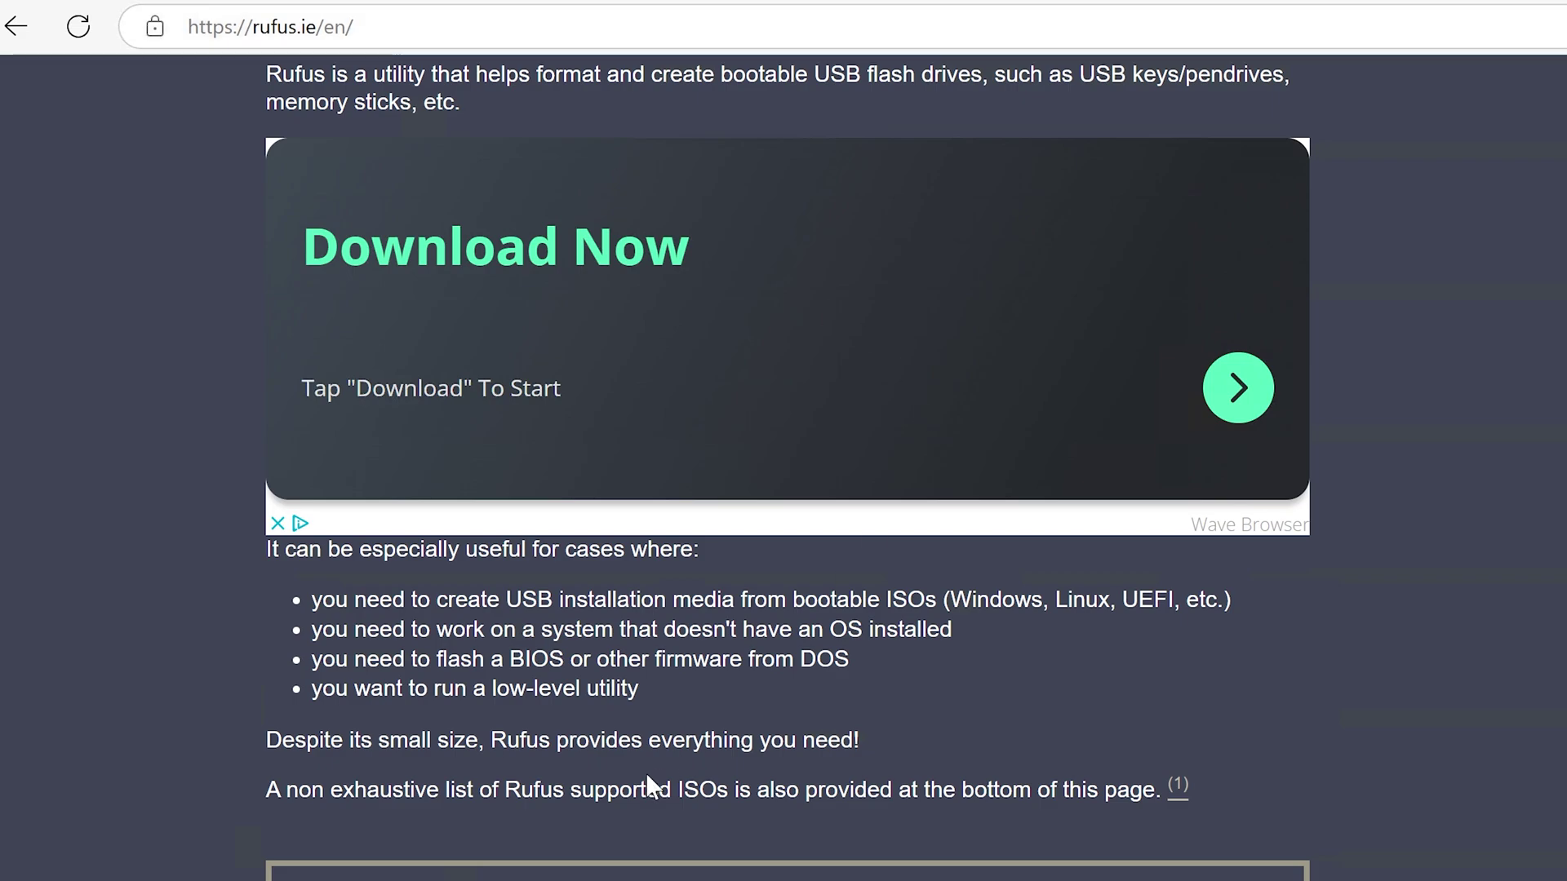
{"action": "scroll", "coordinate": [647, 775], "scroll_direction": "down", "scroll_amount": 7}
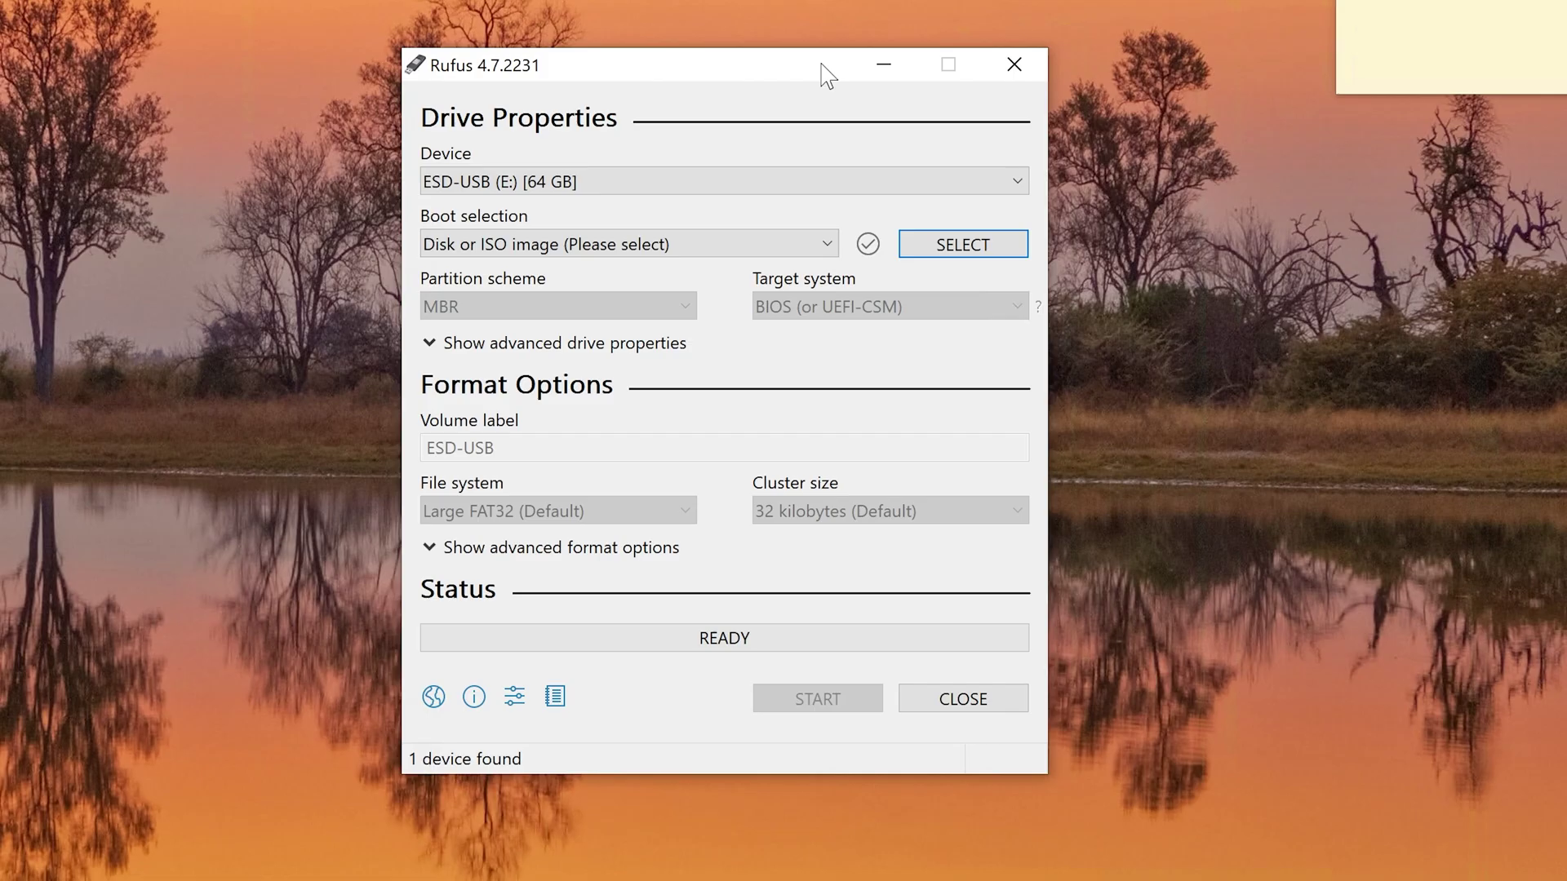
Keep ESD-USB (E:) [64 GB] as the device and load Win11_24H2_English_x64.iso from Downloads
{"action": "left_click", "coordinate": [648, 179]}
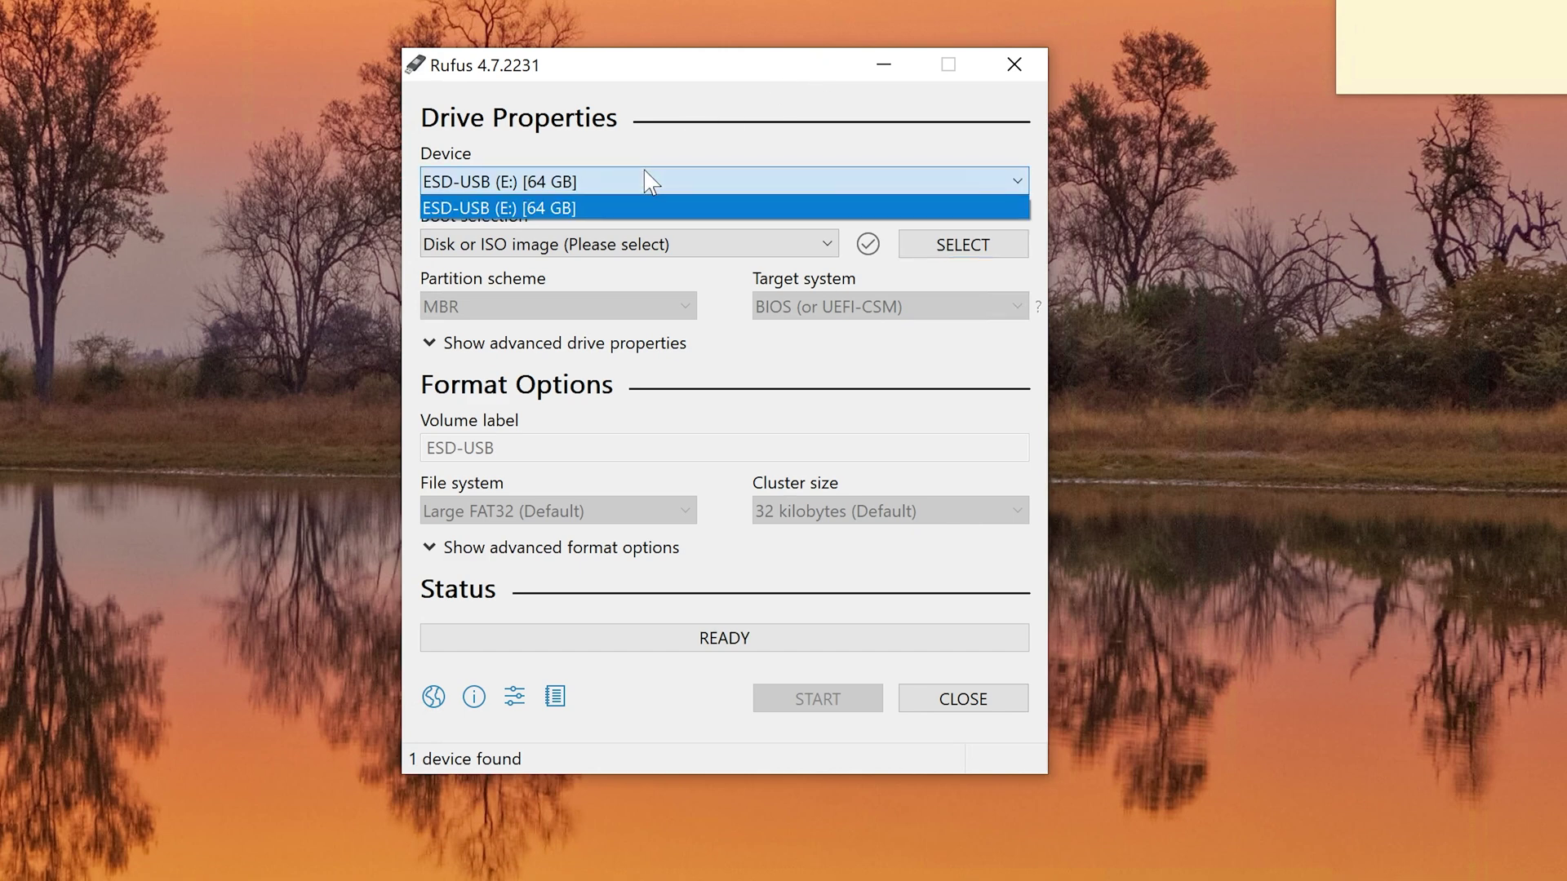
{"action": "left_click", "coordinate": [649, 179]}
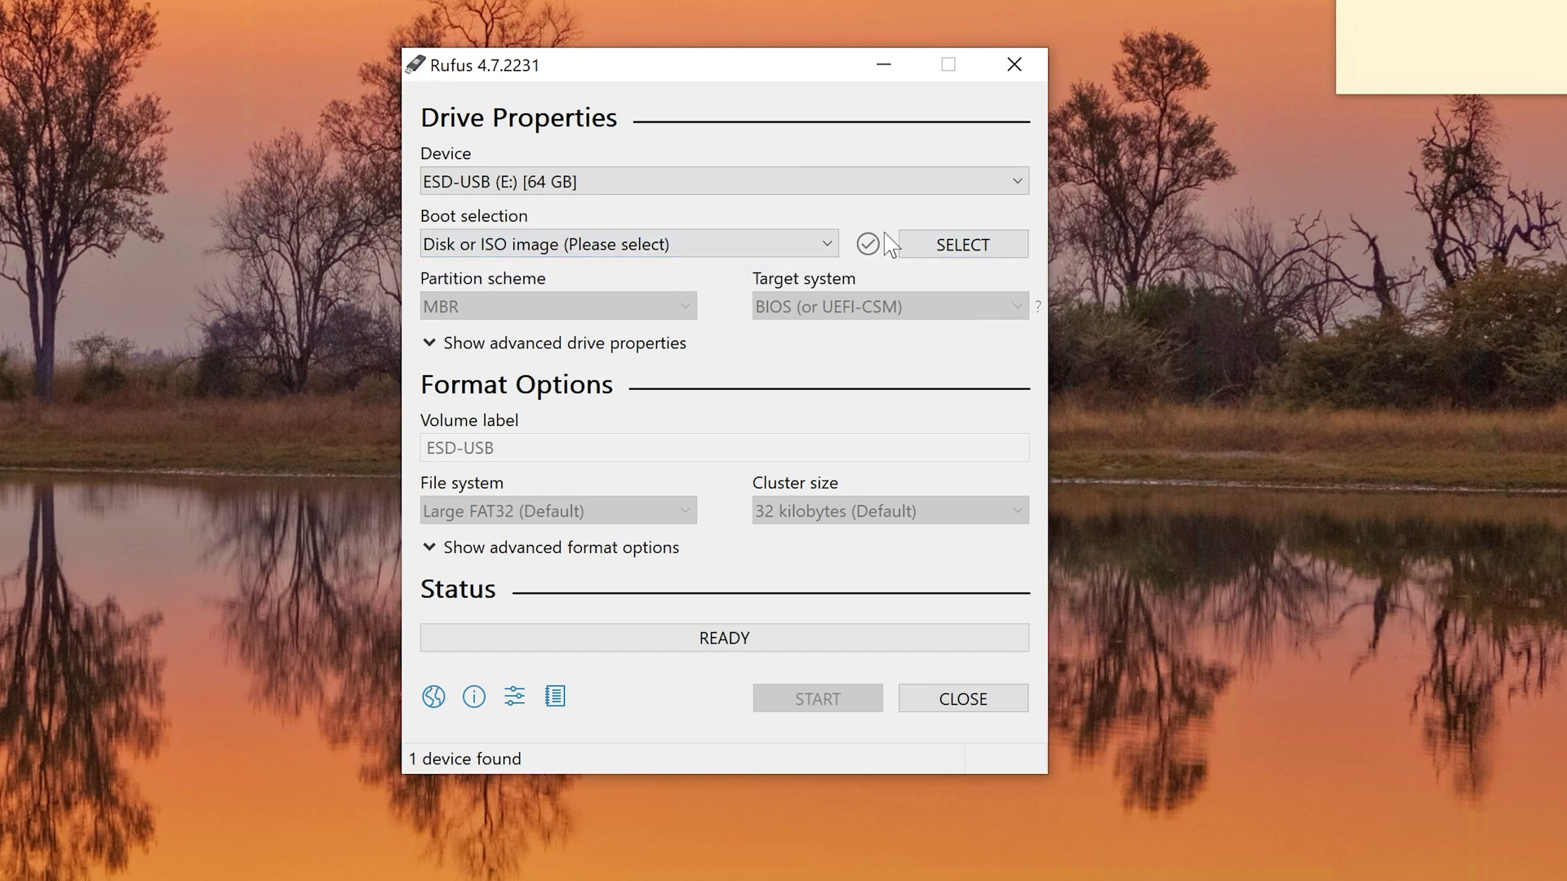
{"action": "left_click", "coordinate": [940, 253]}
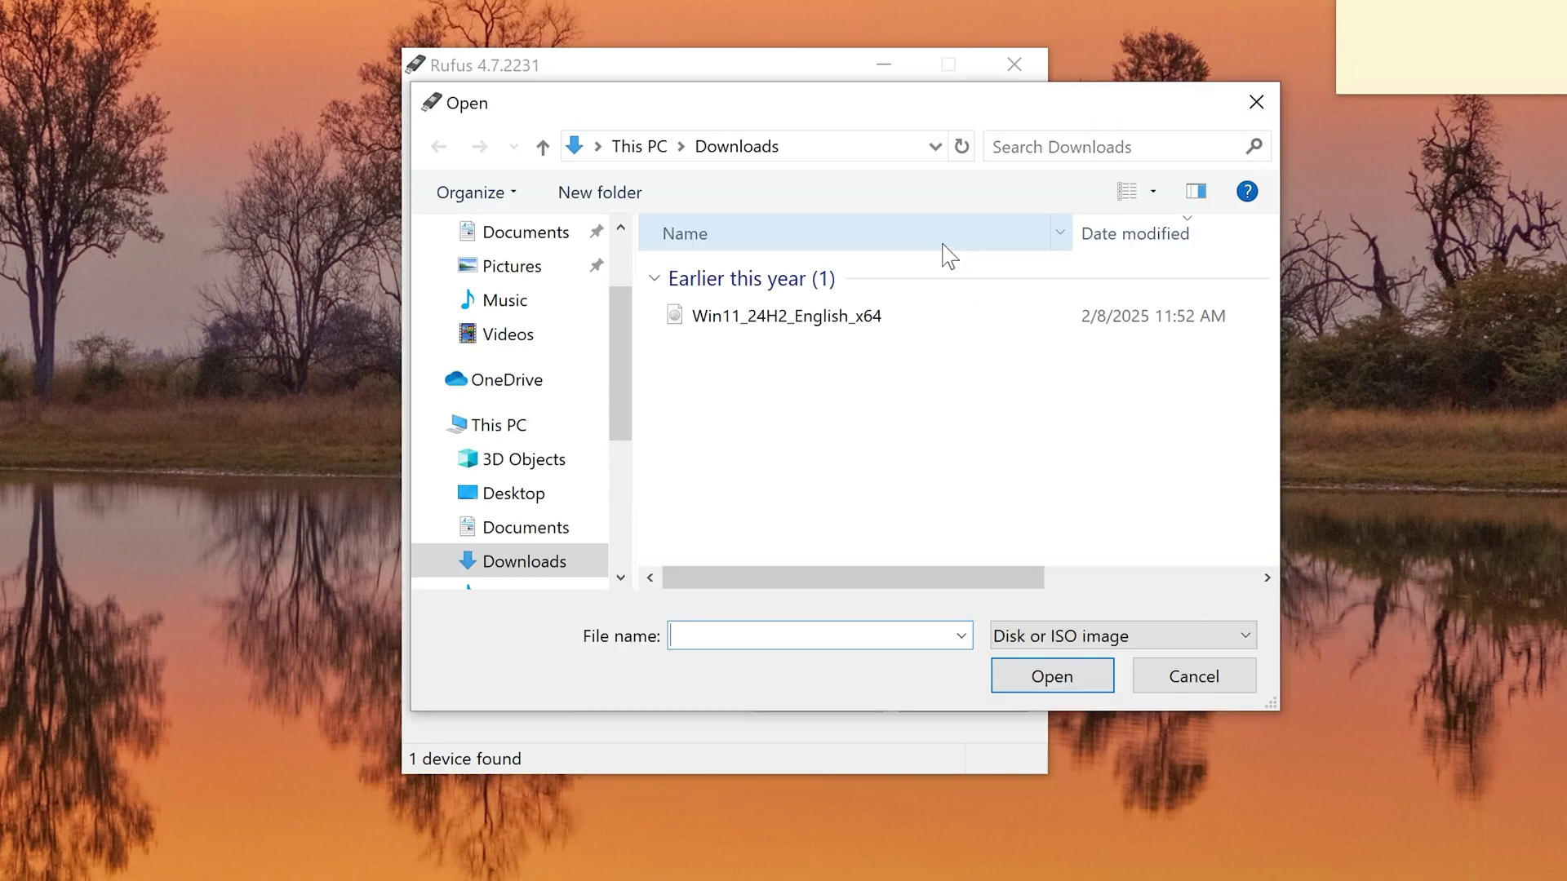
{"action": "left_click", "coordinate": [808, 324]}
{"action": "left_click", "coordinate": [1048, 678]}
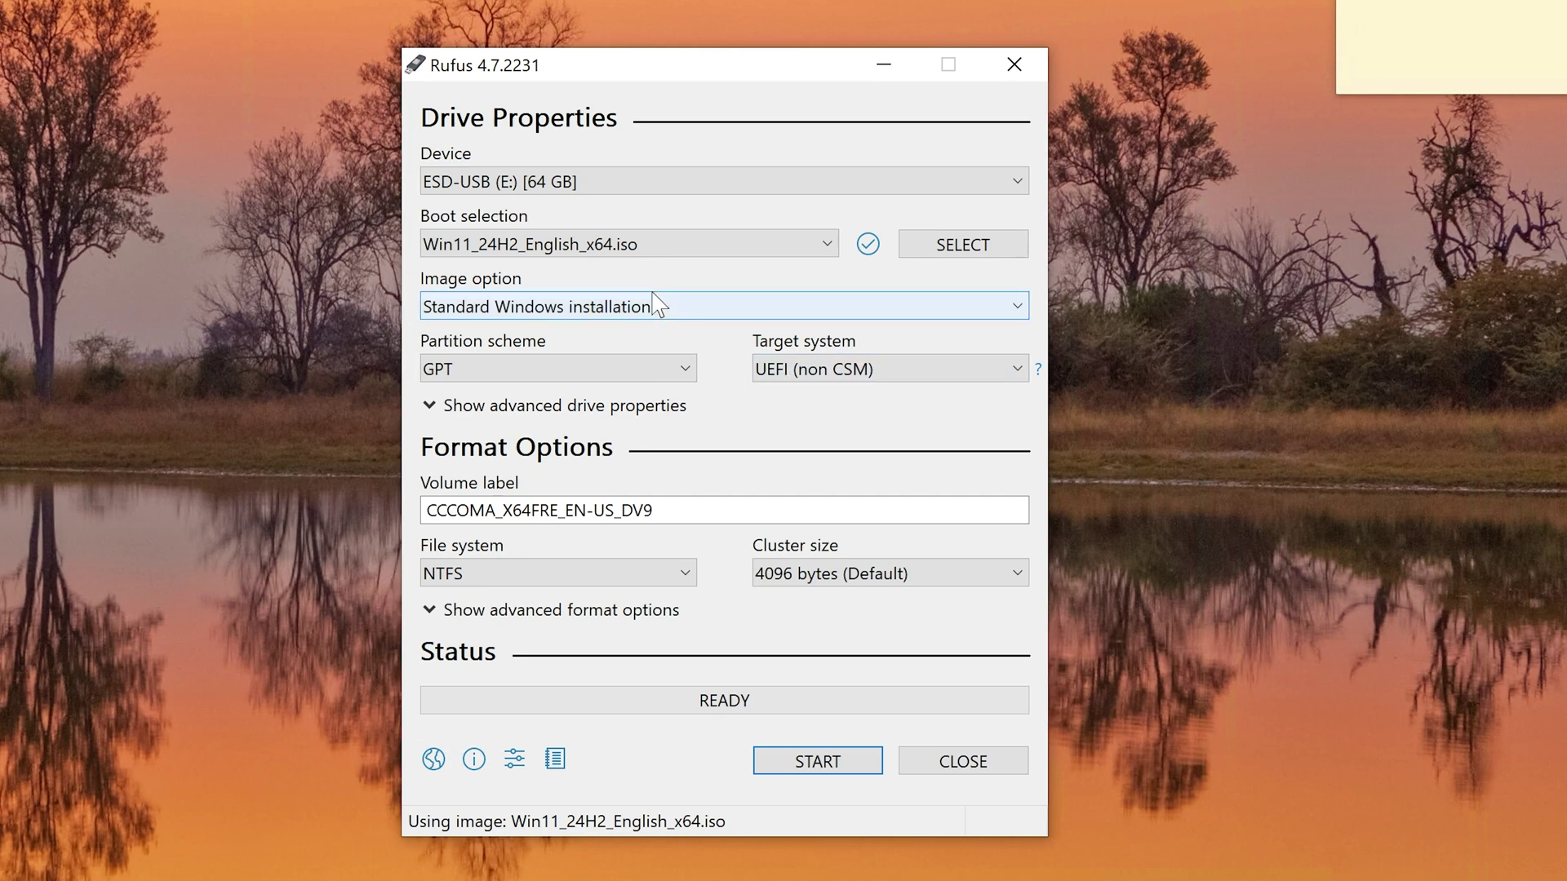
{"action": "mouse_move", "coordinate": [655, 307]}
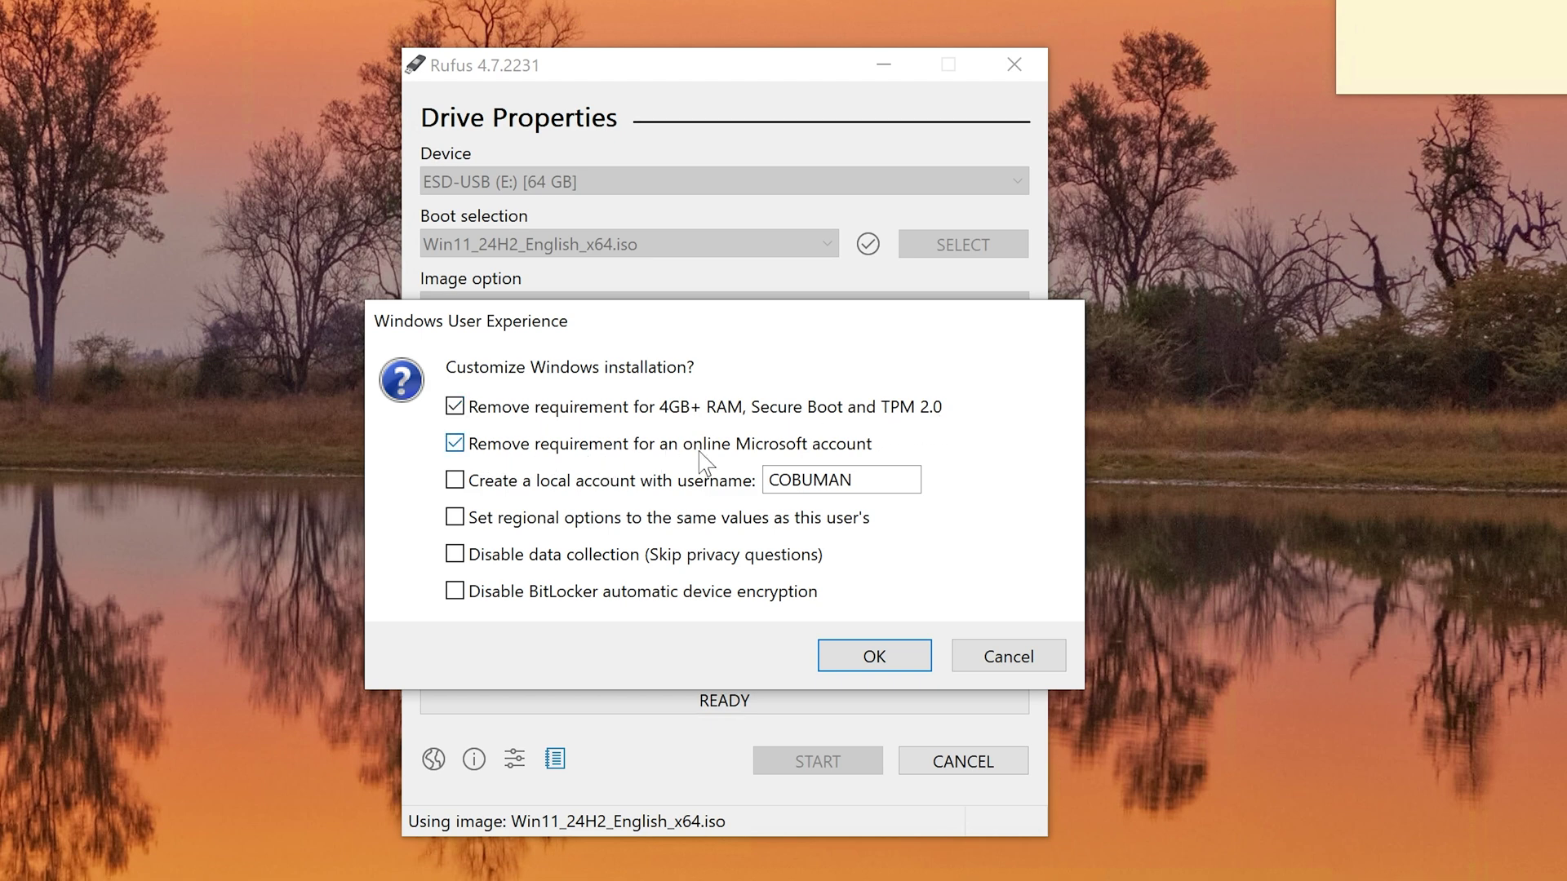
Enable 'Create a local account', accept the Windows customizations, and confirm erasing the USB drive
{"action": "left_click", "coordinate": [453, 482]}
{"action": "left_click", "coordinate": [878, 657]}
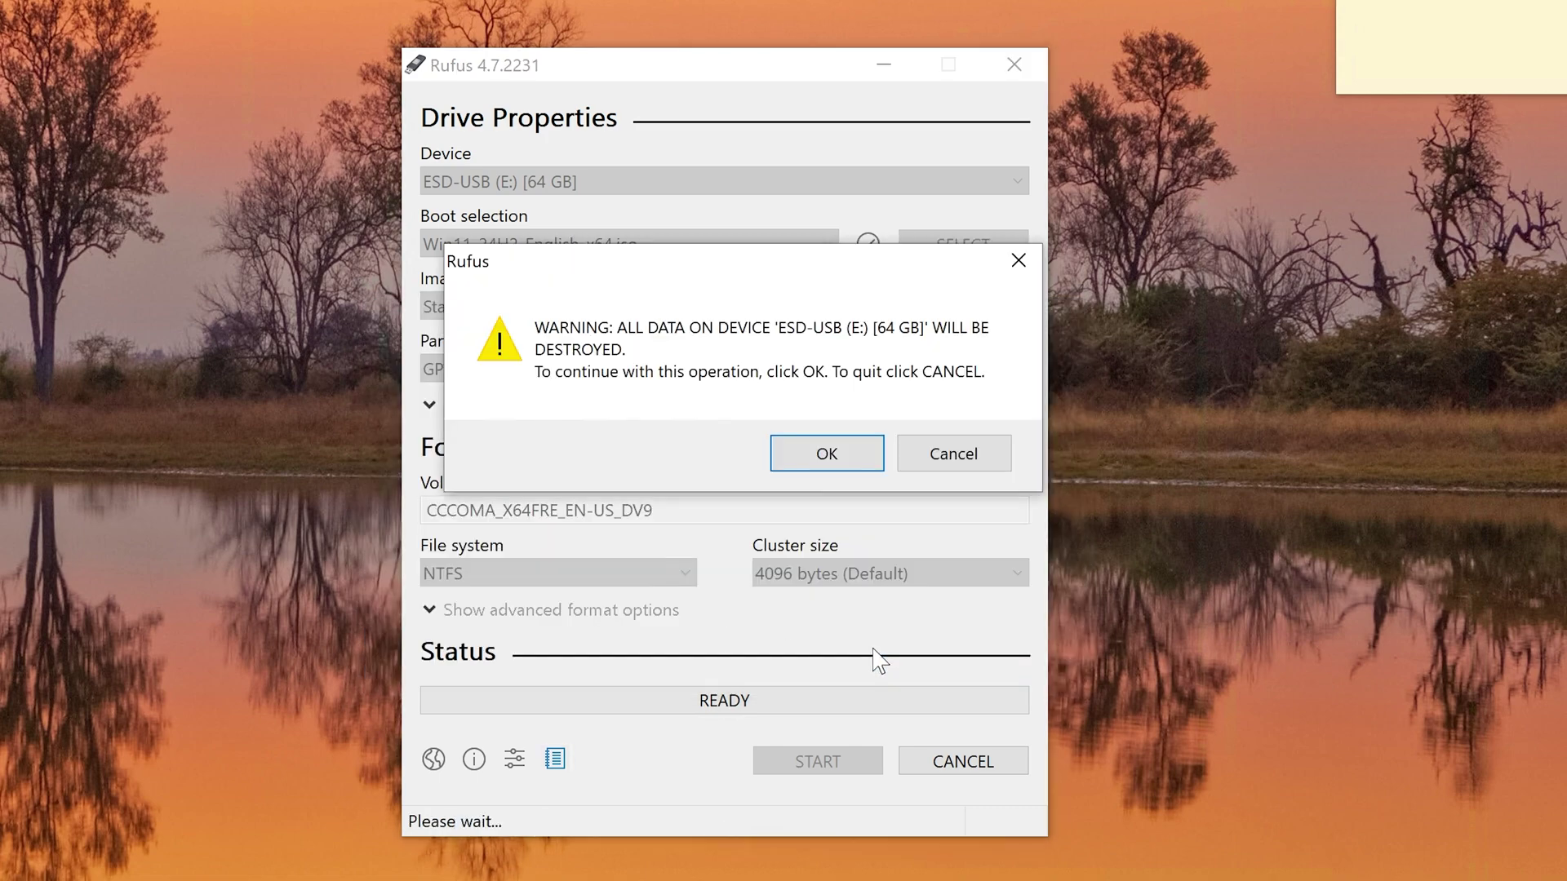
{"action": "left_click", "coordinate": [841, 467]}
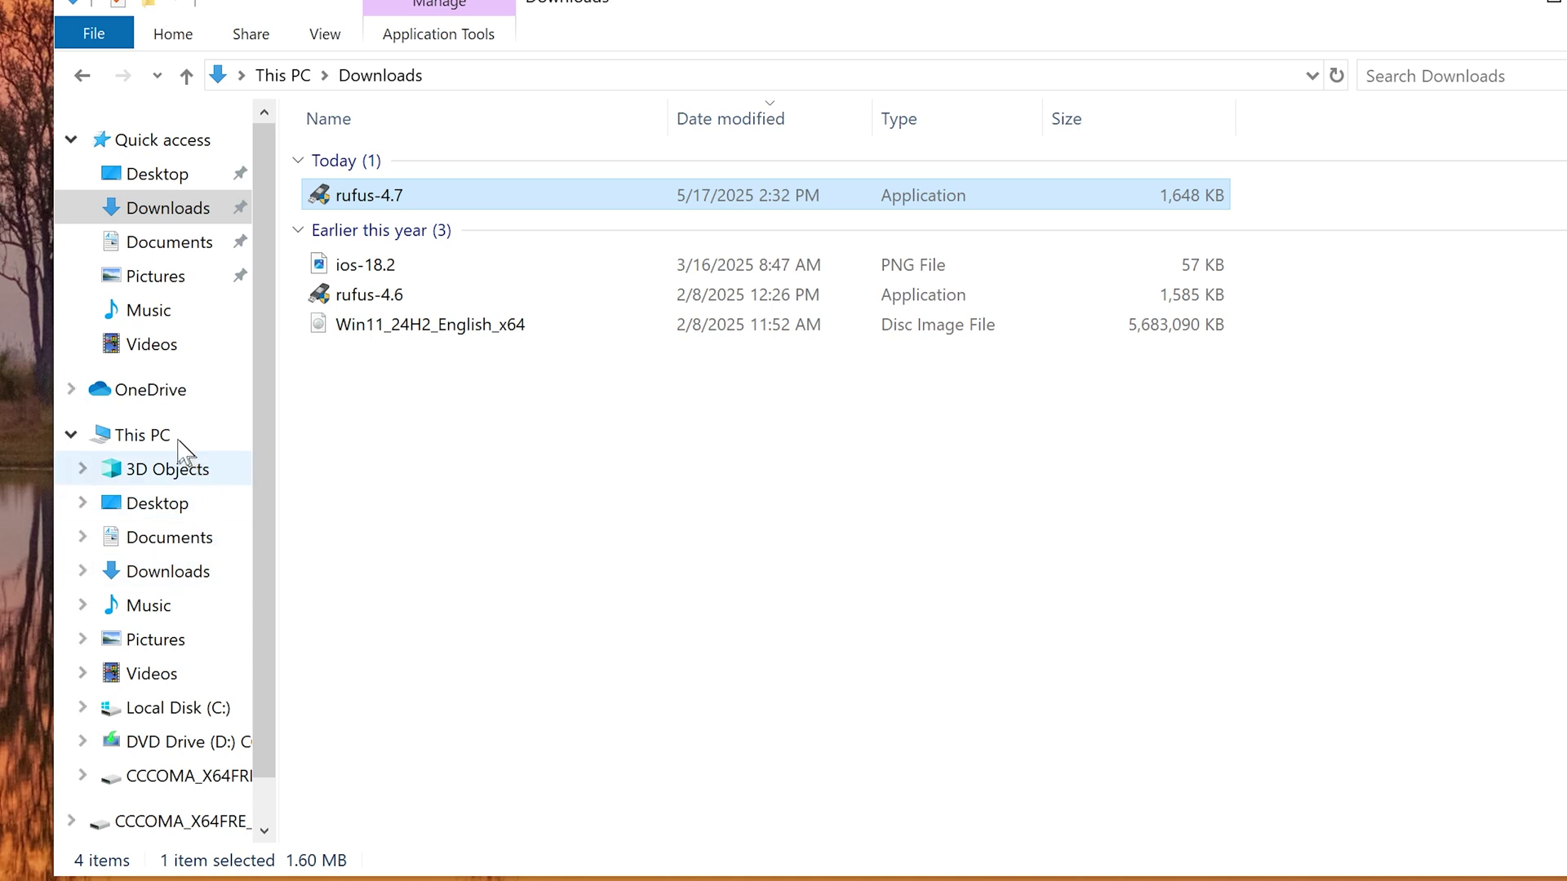
Show This PC in File Explorer to view the drives
{"action": "left_click", "coordinate": [151, 434]}
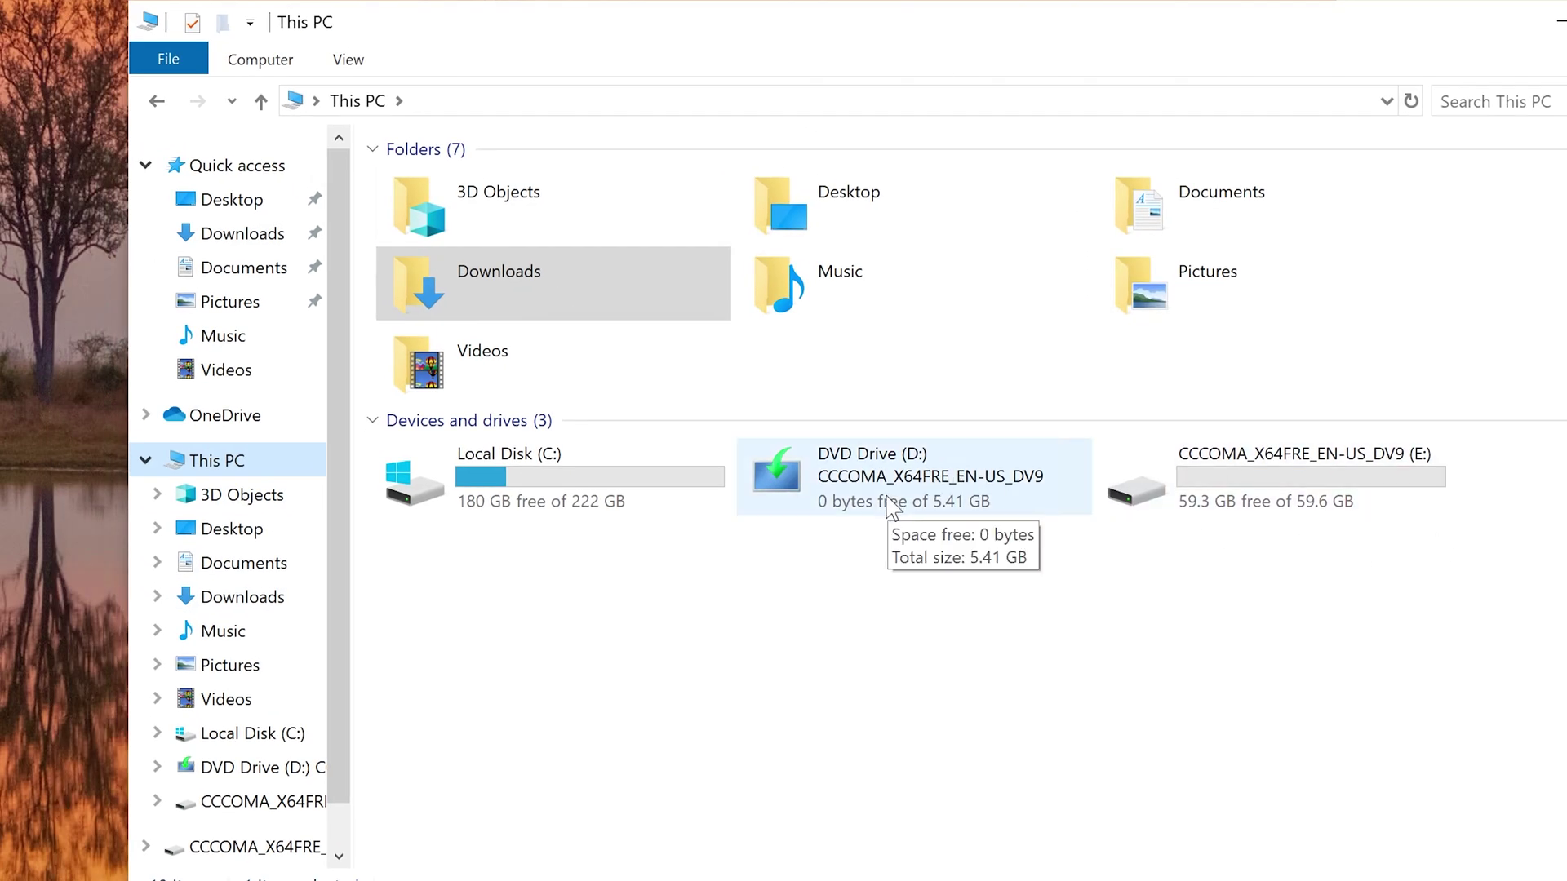
Minimize File Explorer so Rufus's ISO copying progress is visible
{"action": "left_click", "coordinate": [1561, 22]}
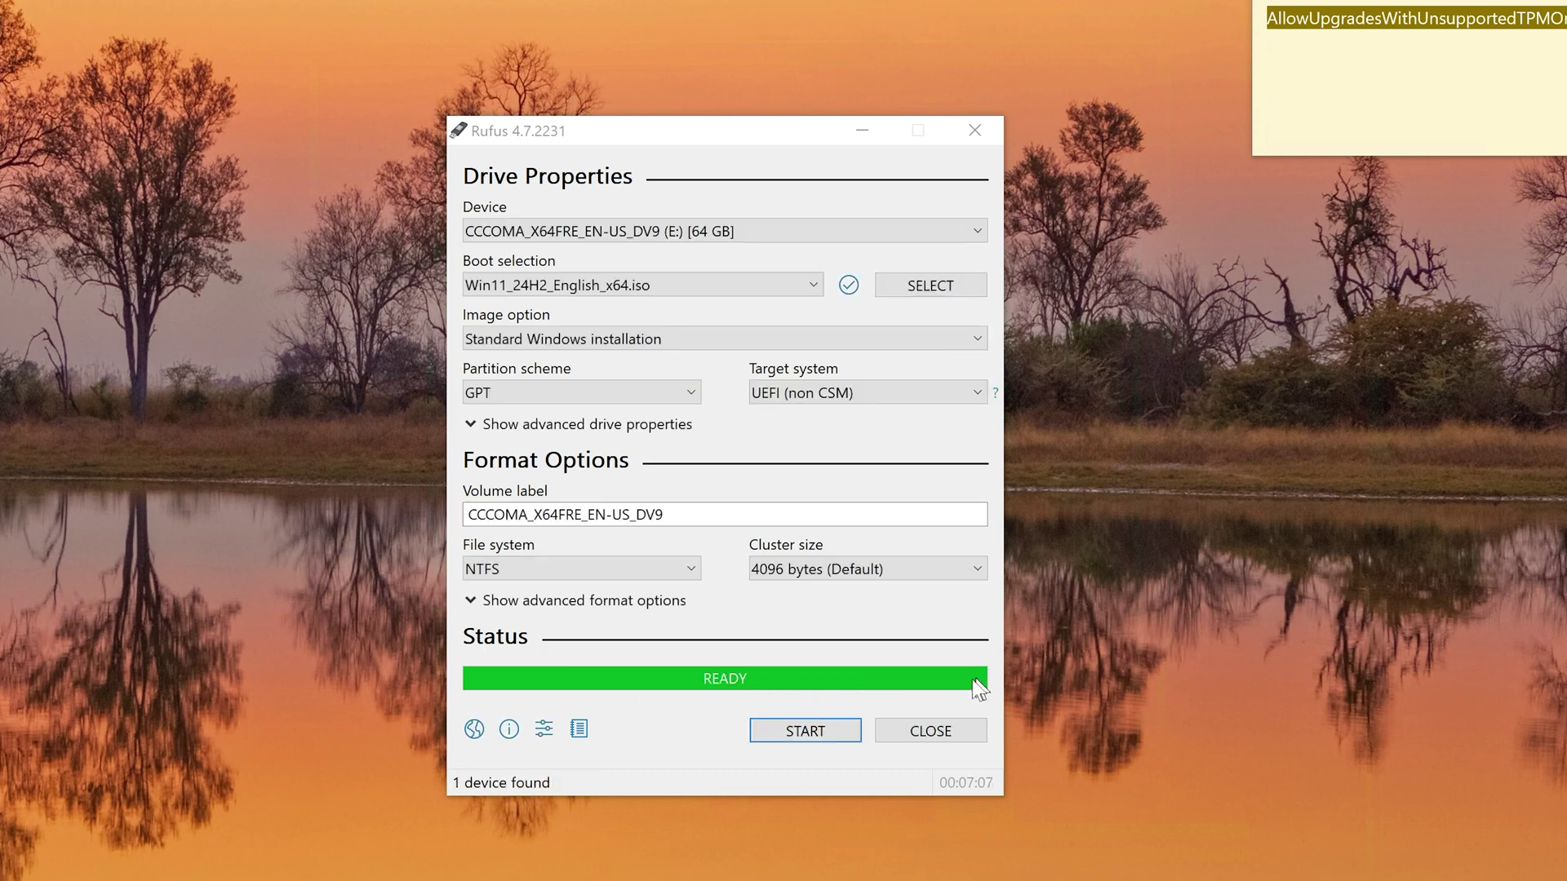
Close the finished Rufus and open File Explorer at This PC with Win+E
{"action": "left_click", "coordinate": [953, 732]}
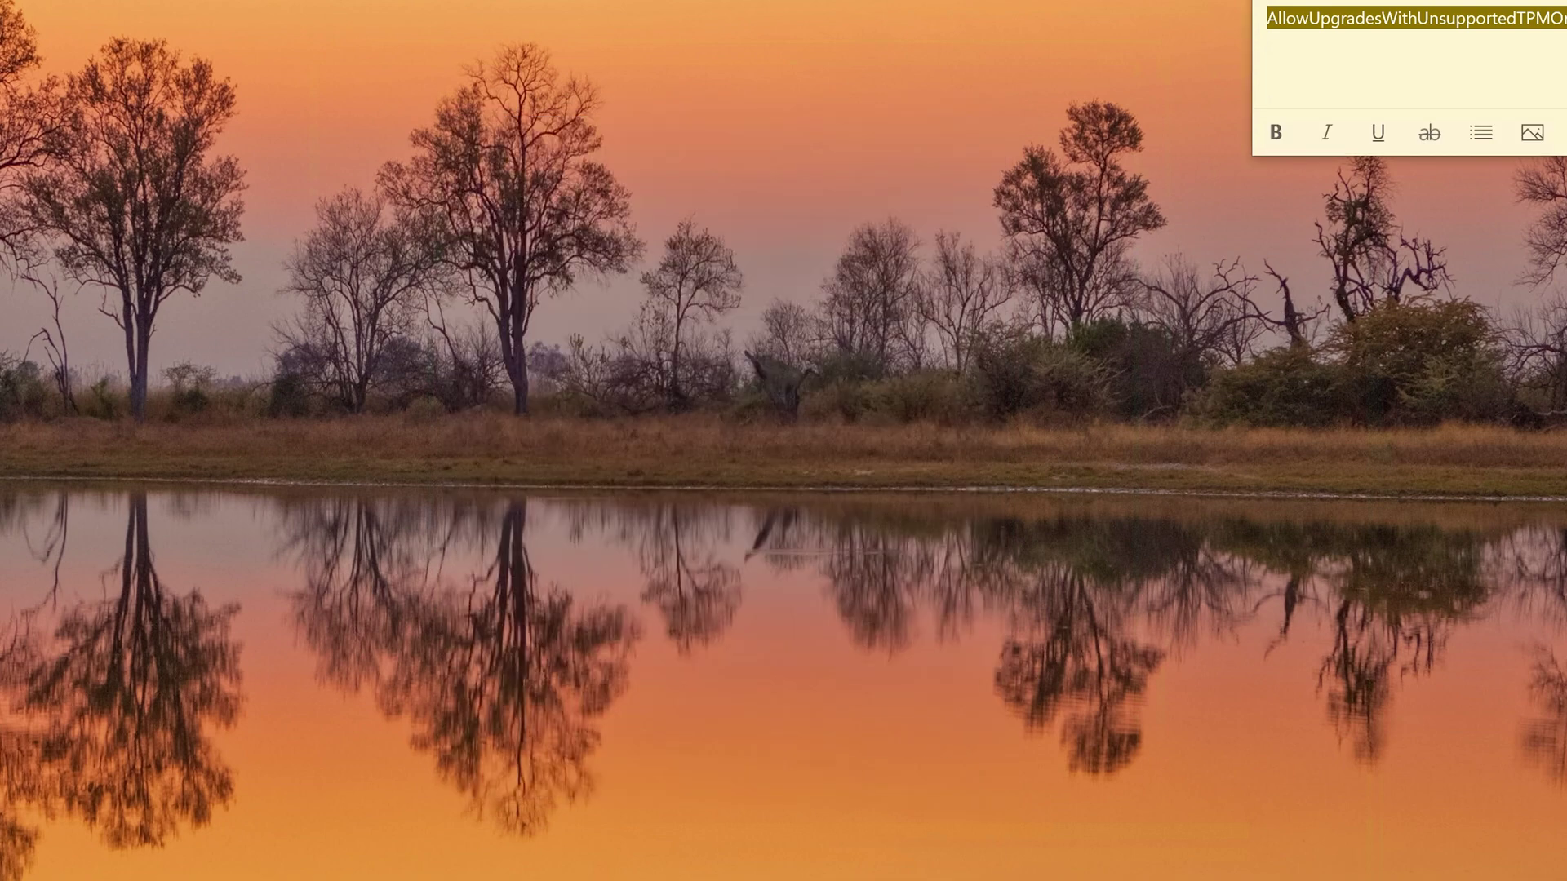
{"action": "key", "text": "super+e"}
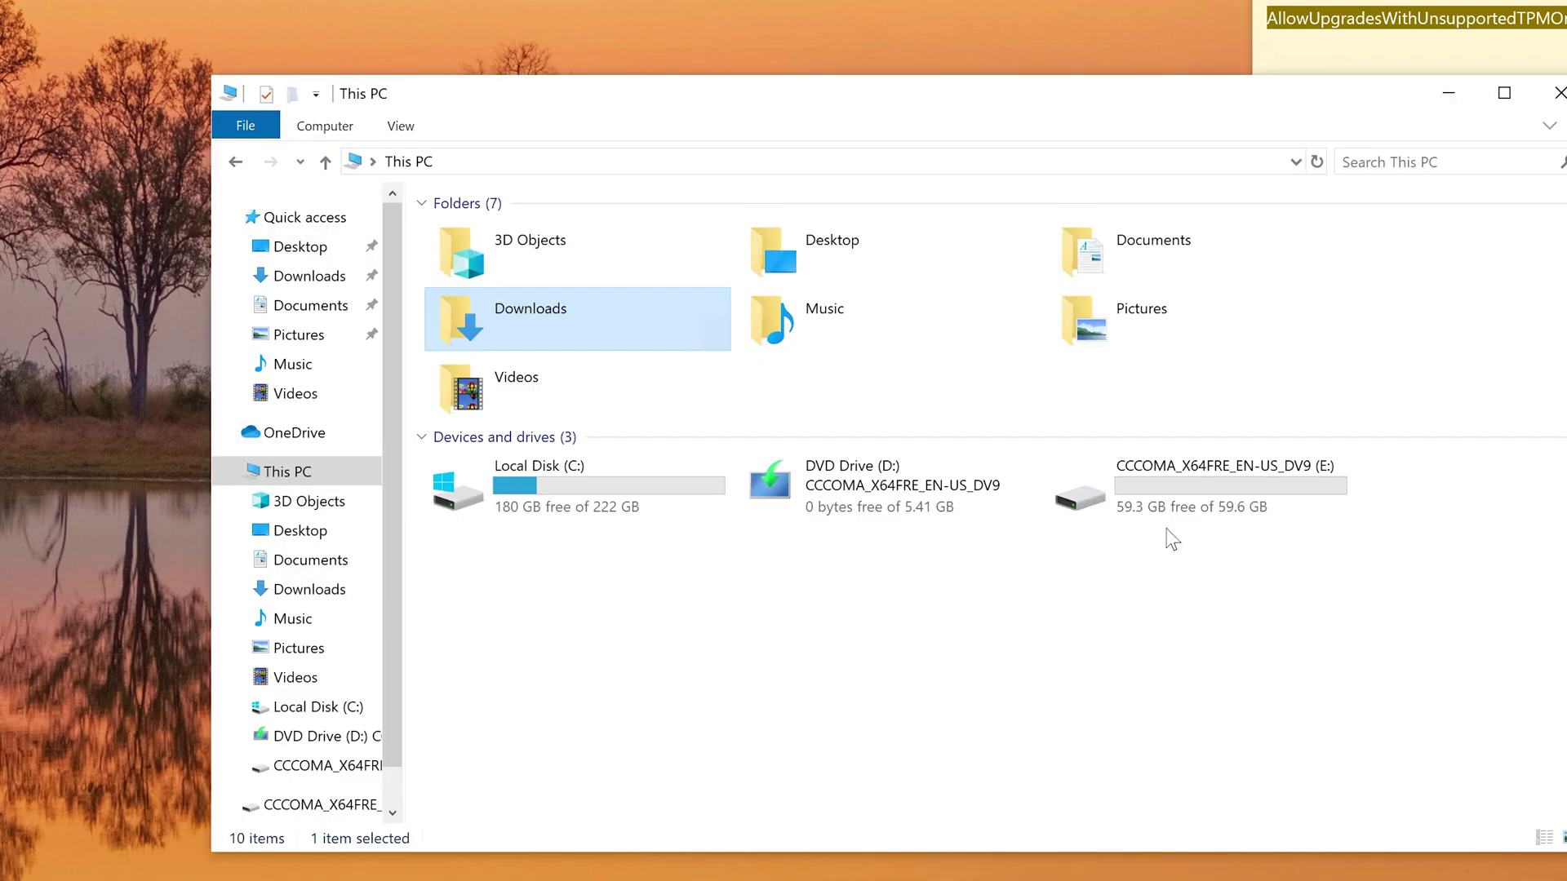
Run setup from USB drive E: with UAC approval, then close it after the TPM 2.0 failure
{"action": "double_click", "coordinate": [1156, 487]}
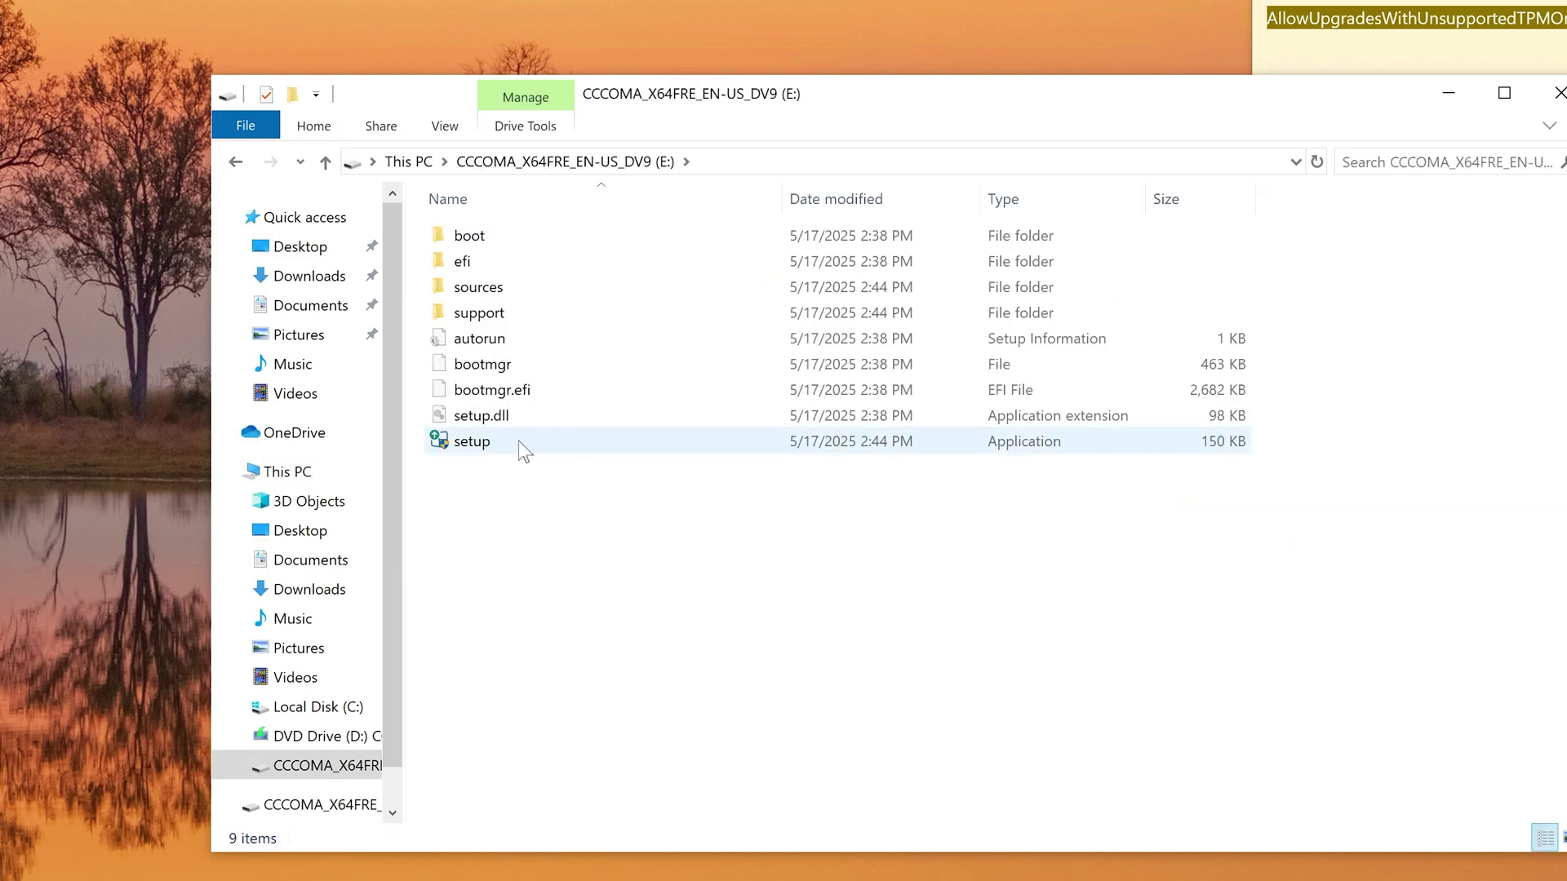
{"action": "left_click", "coordinate": [468, 443]}
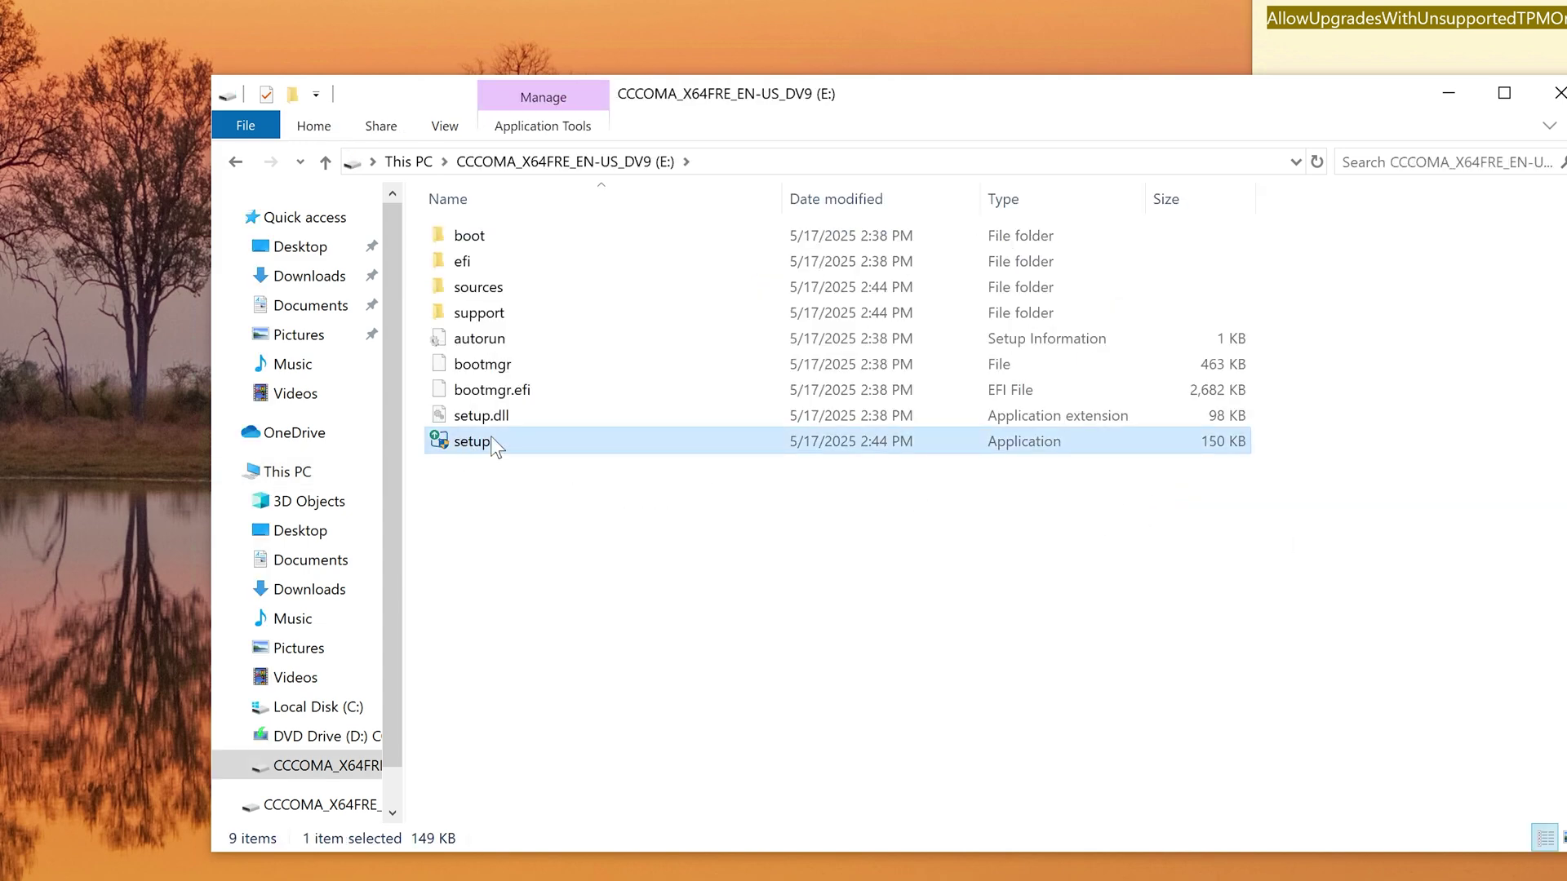
{"action": "double_click", "coordinate": [494, 445]}
{"action": "left_click", "coordinate": [675, 541]}
{"action": "left_click", "coordinate": [1449, 93]}
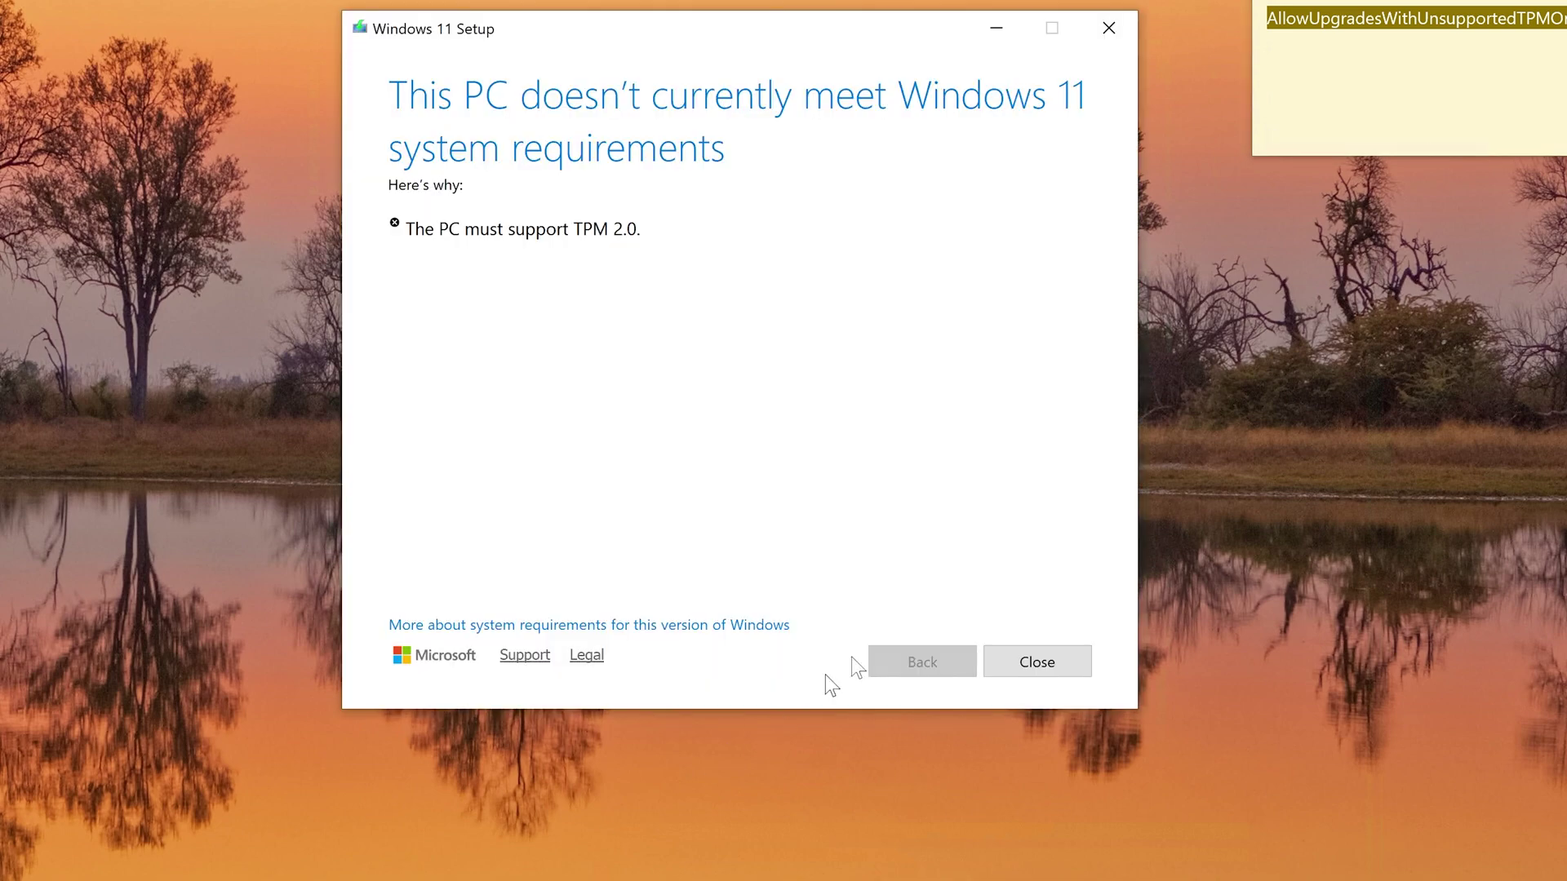
{"action": "left_click", "coordinate": [1038, 653]}
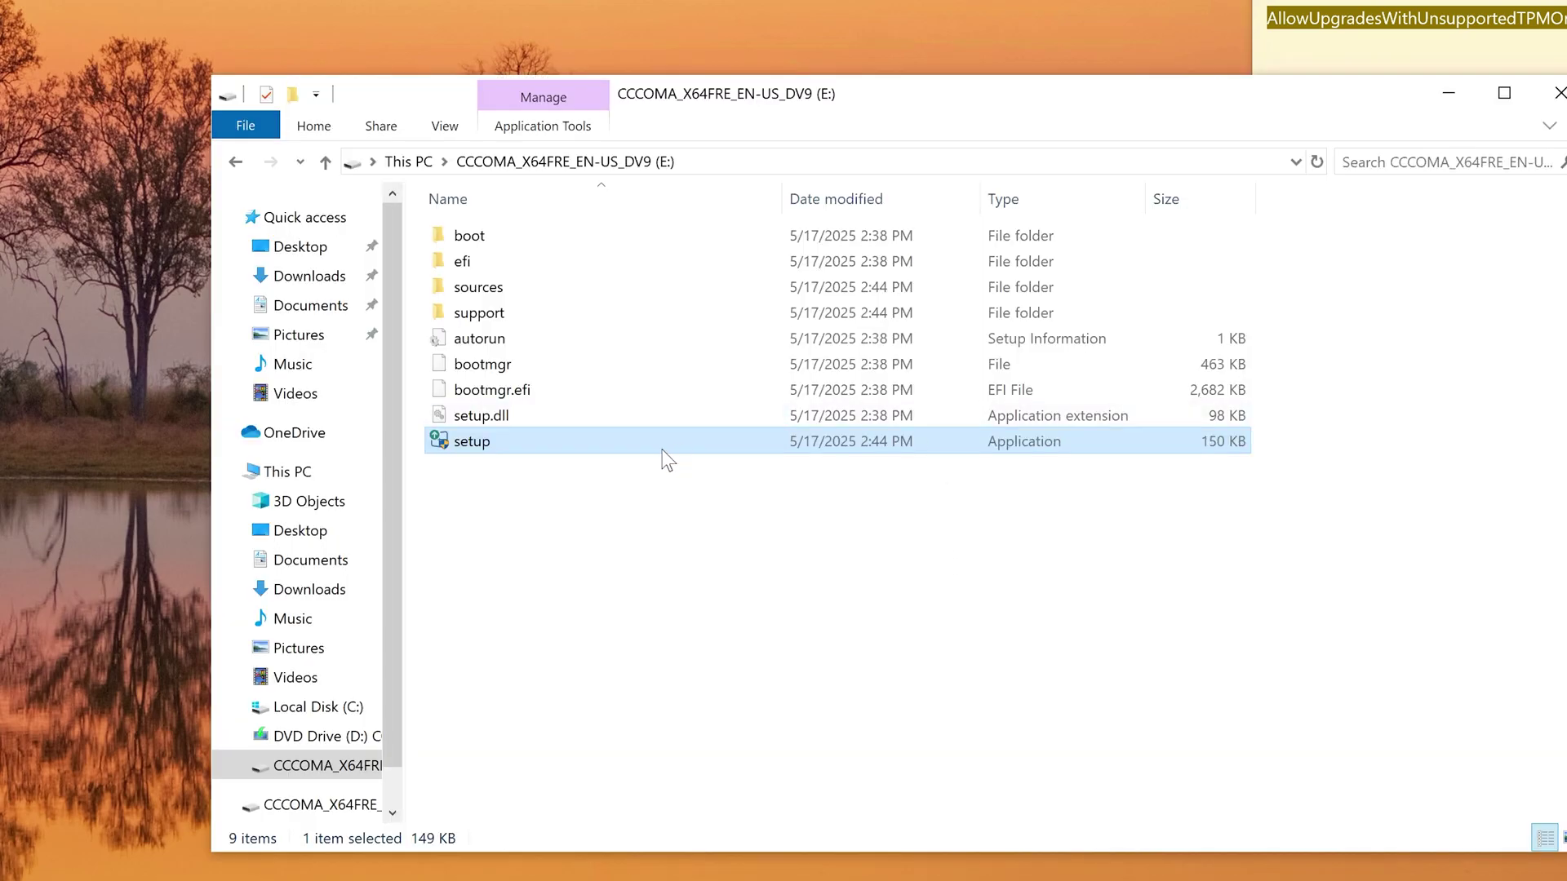
Relaunch setup from the USB drive with UAC approval and continue past the Install Windows 11 page
{"action": "double_click", "coordinate": [661, 450]}
{"action": "left_click", "coordinate": [636, 542]}
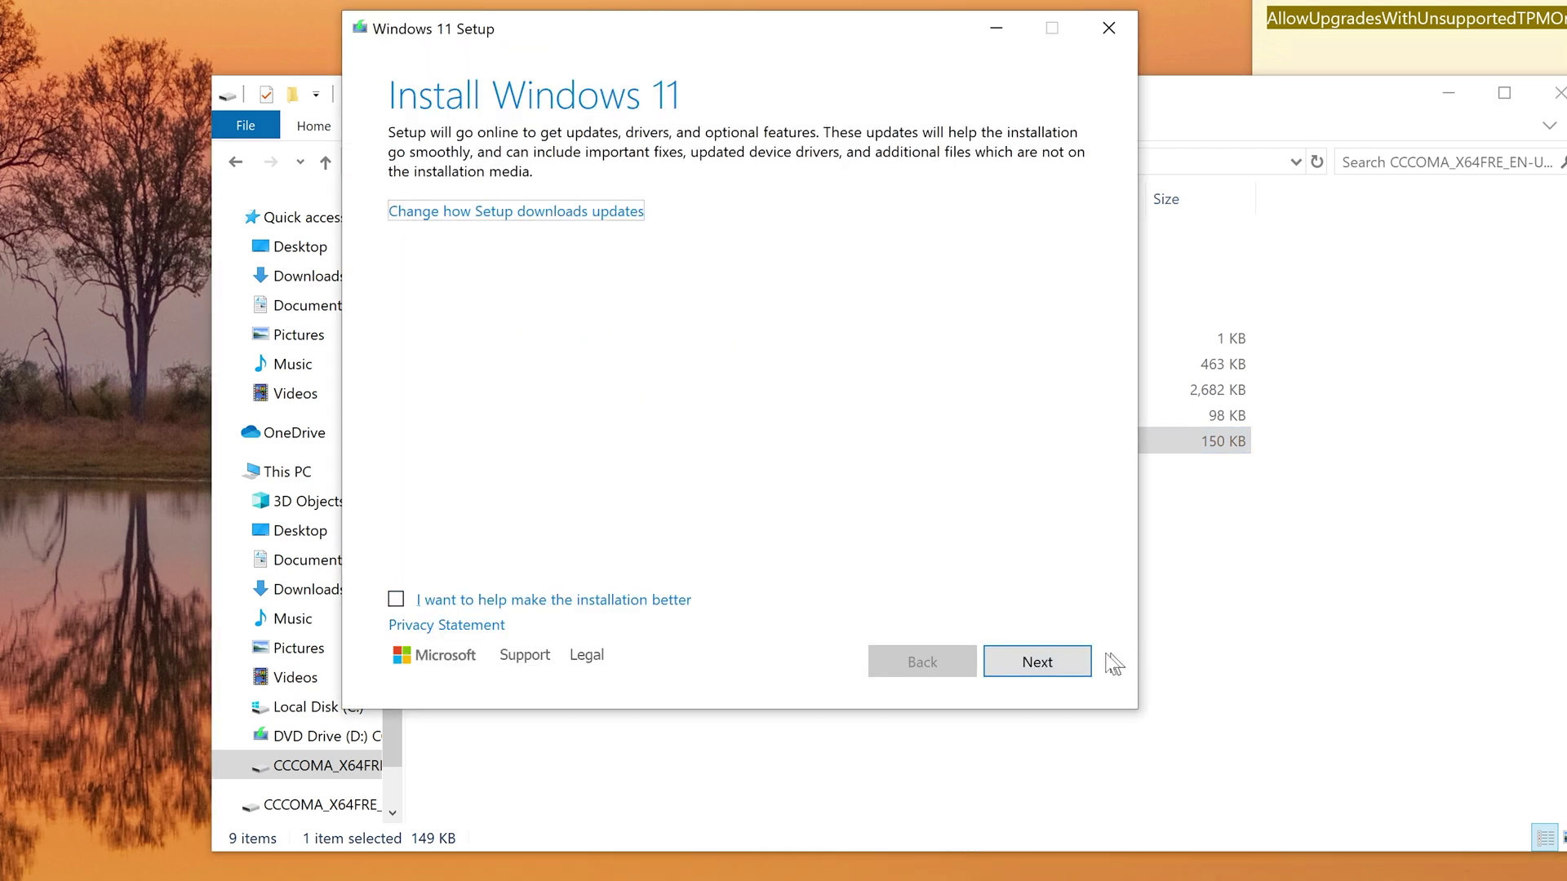
{"action": "left_click", "coordinate": [1079, 661]}
{"action": "left_click", "coordinate": [1449, 92]}
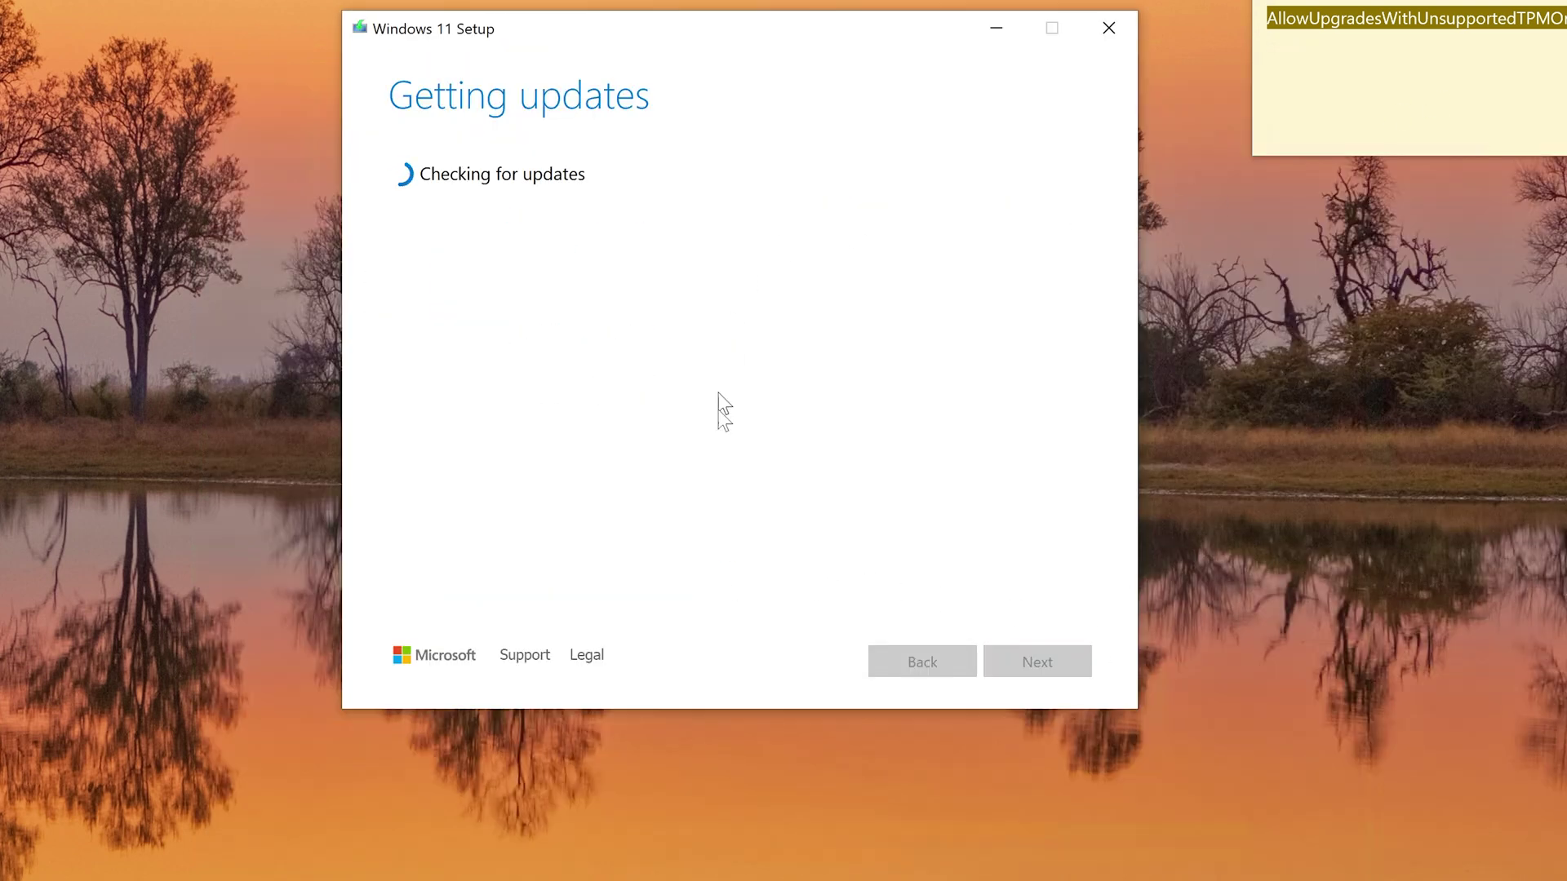
{"action": "left_click_drag", "start_coordinate": [716, 40], "coordinate": [728, 79]}
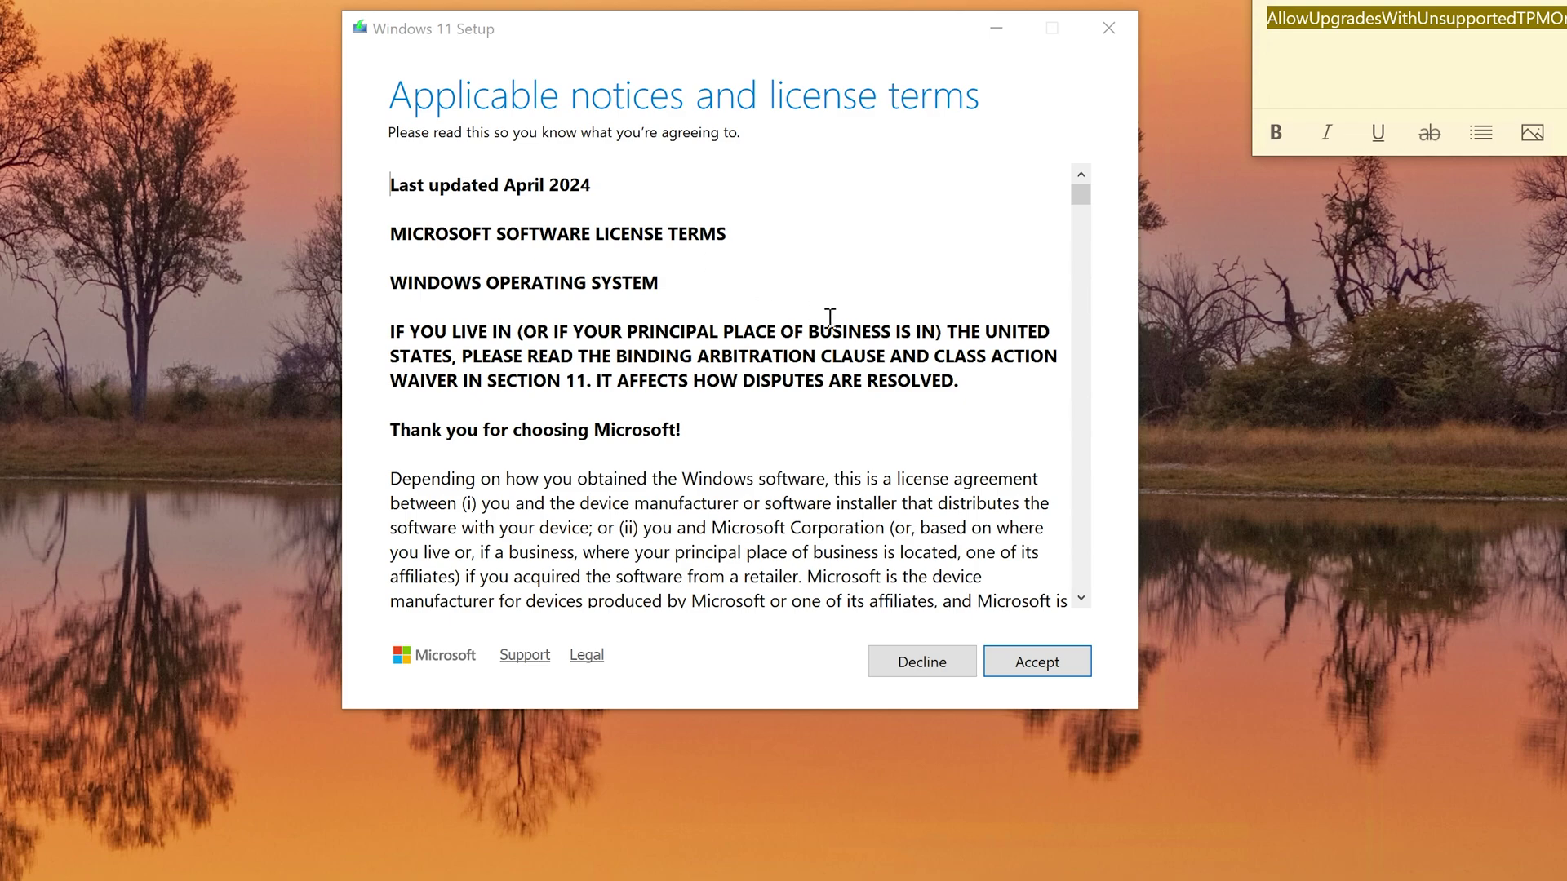
Scroll to the end of the license terms and accept them
{"action": "scroll", "coordinate": [830, 317], "scroll_direction": "down", "scroll_amount": 20}
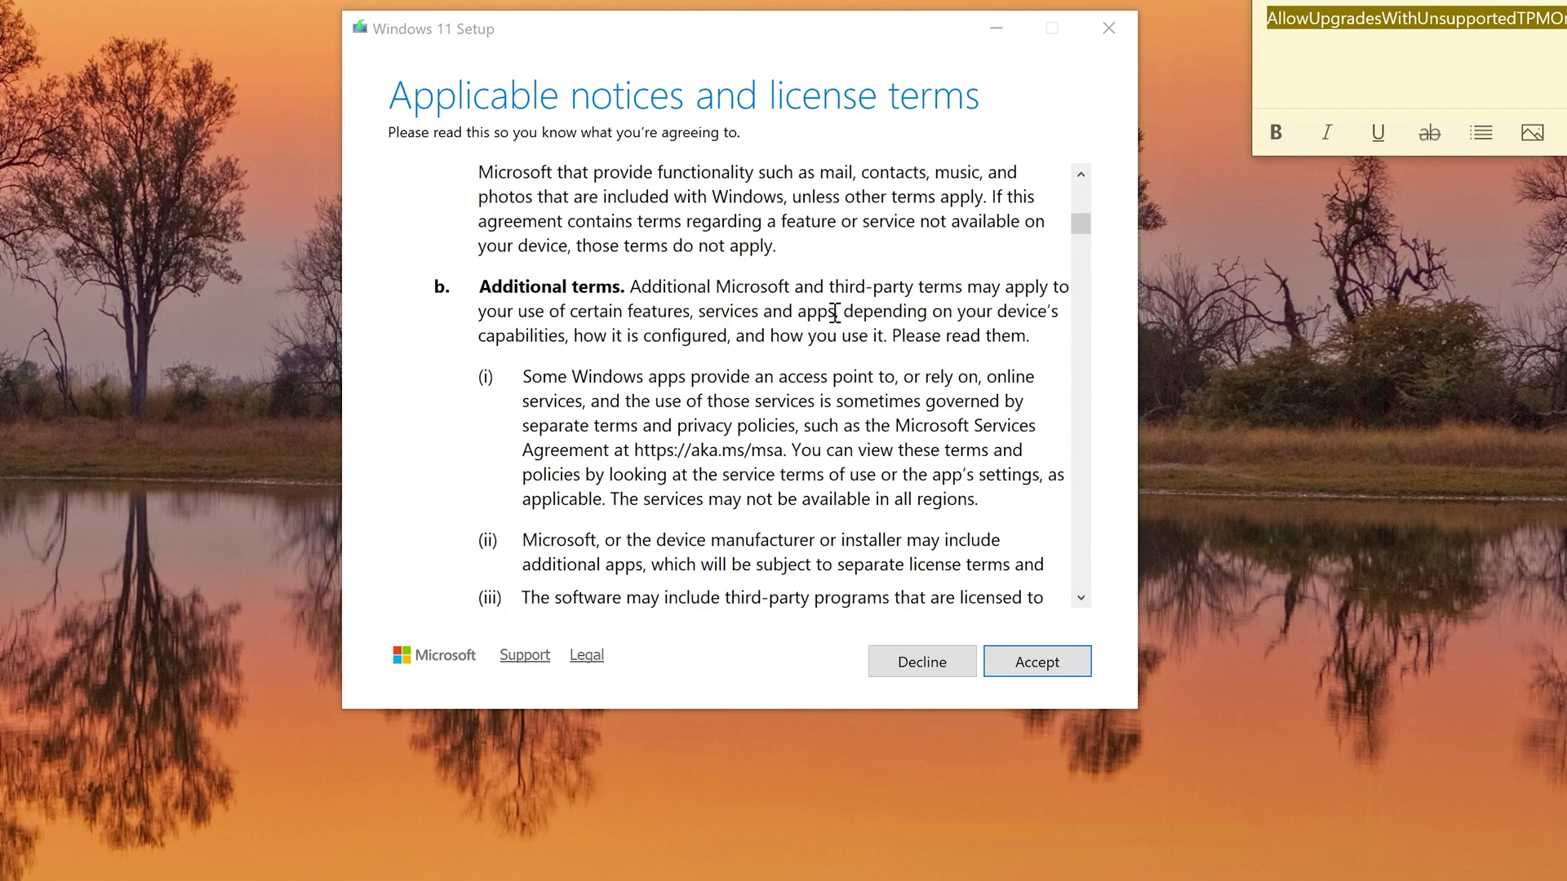
{"action": "scroll", "coordinate": [833, 313], "scroll_direction": "down", "scroll_amount": 20}
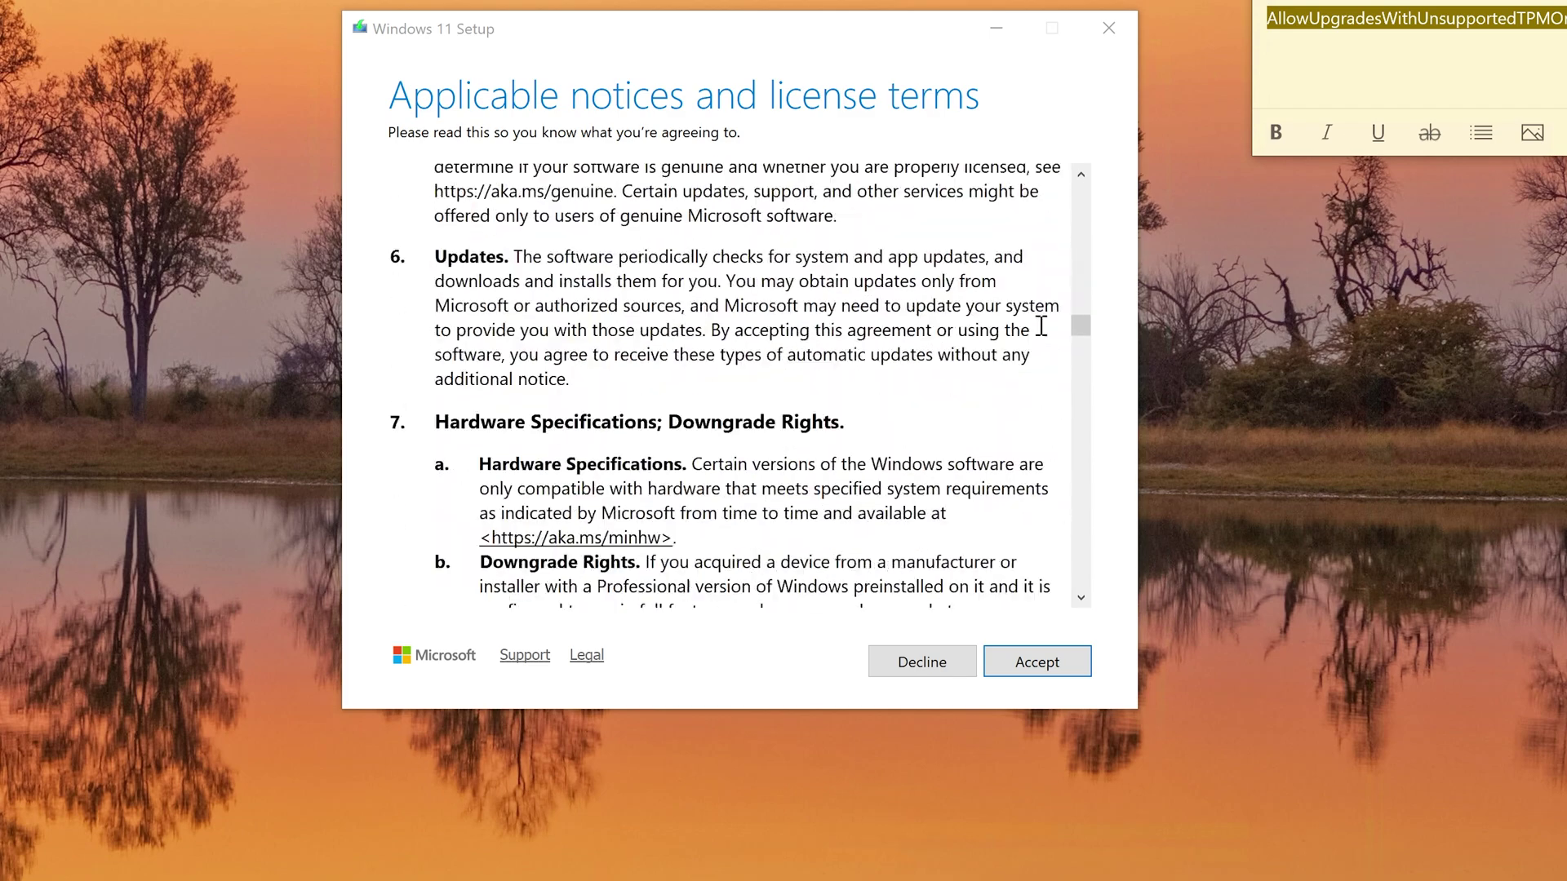
{"action": "scroll", "coordinate": [1079, 380], "scroll_direction": "down", "scroll_amount": 3}
{"action": "left_click_drag", "start_coordinate": [1082, 370], "coordinate": [1089, 621]}
{"action": "left_click", "coordinate": [1015, 649]}
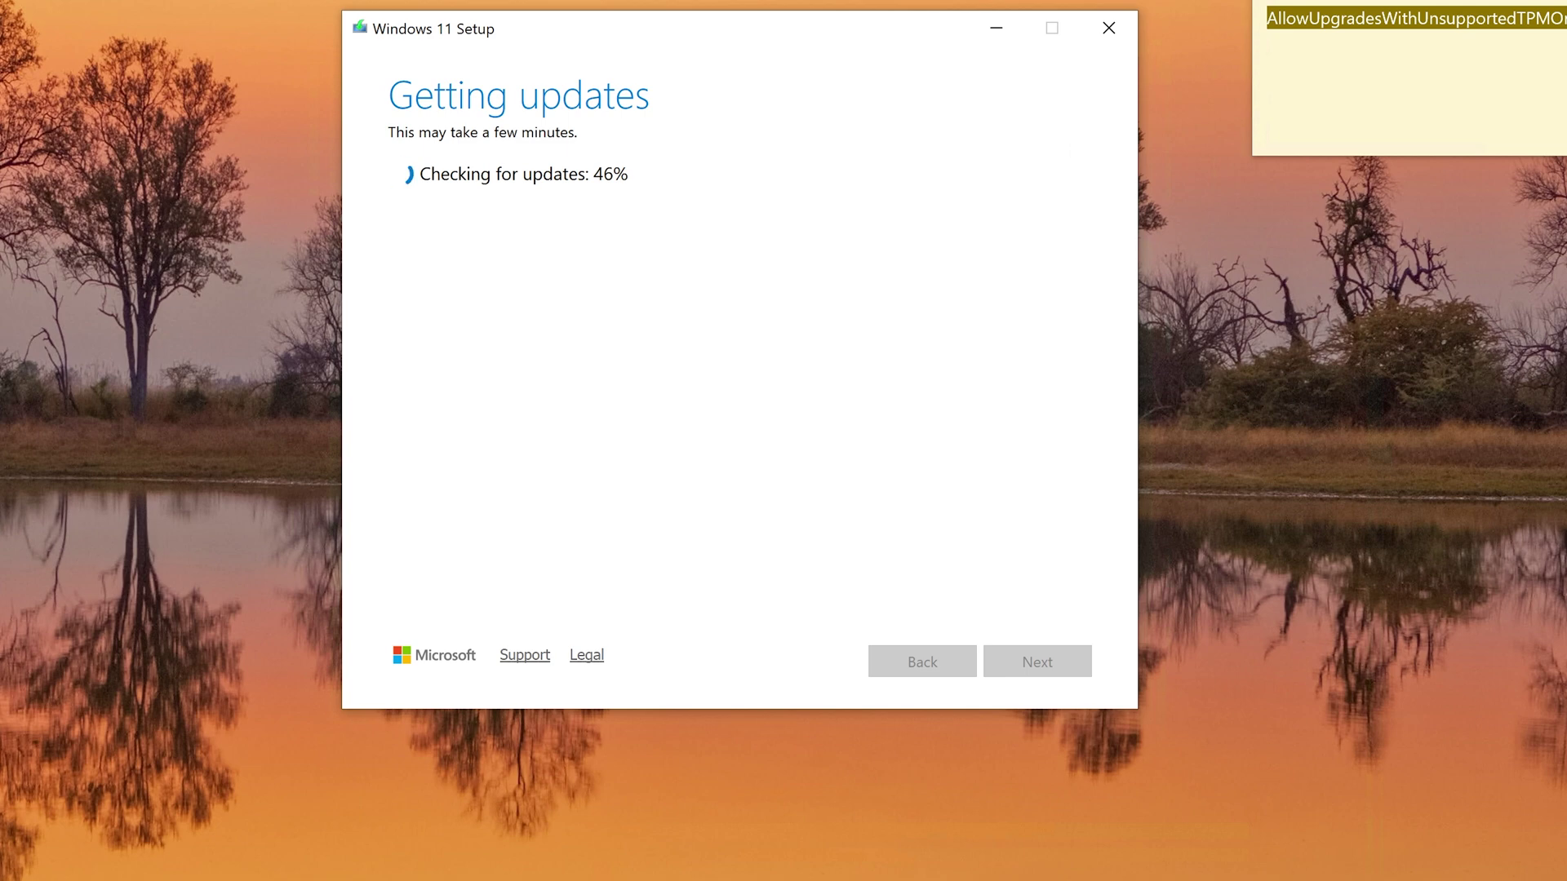
Centre the MoSetup bypass sticky note over the Windows 11 Setup window
{"action": "left_click", "coordinate": [1418, 37]}
{"action": "left_click_drag", "start_coordinate": [1566, 0], "coordinate": [837, 235]}
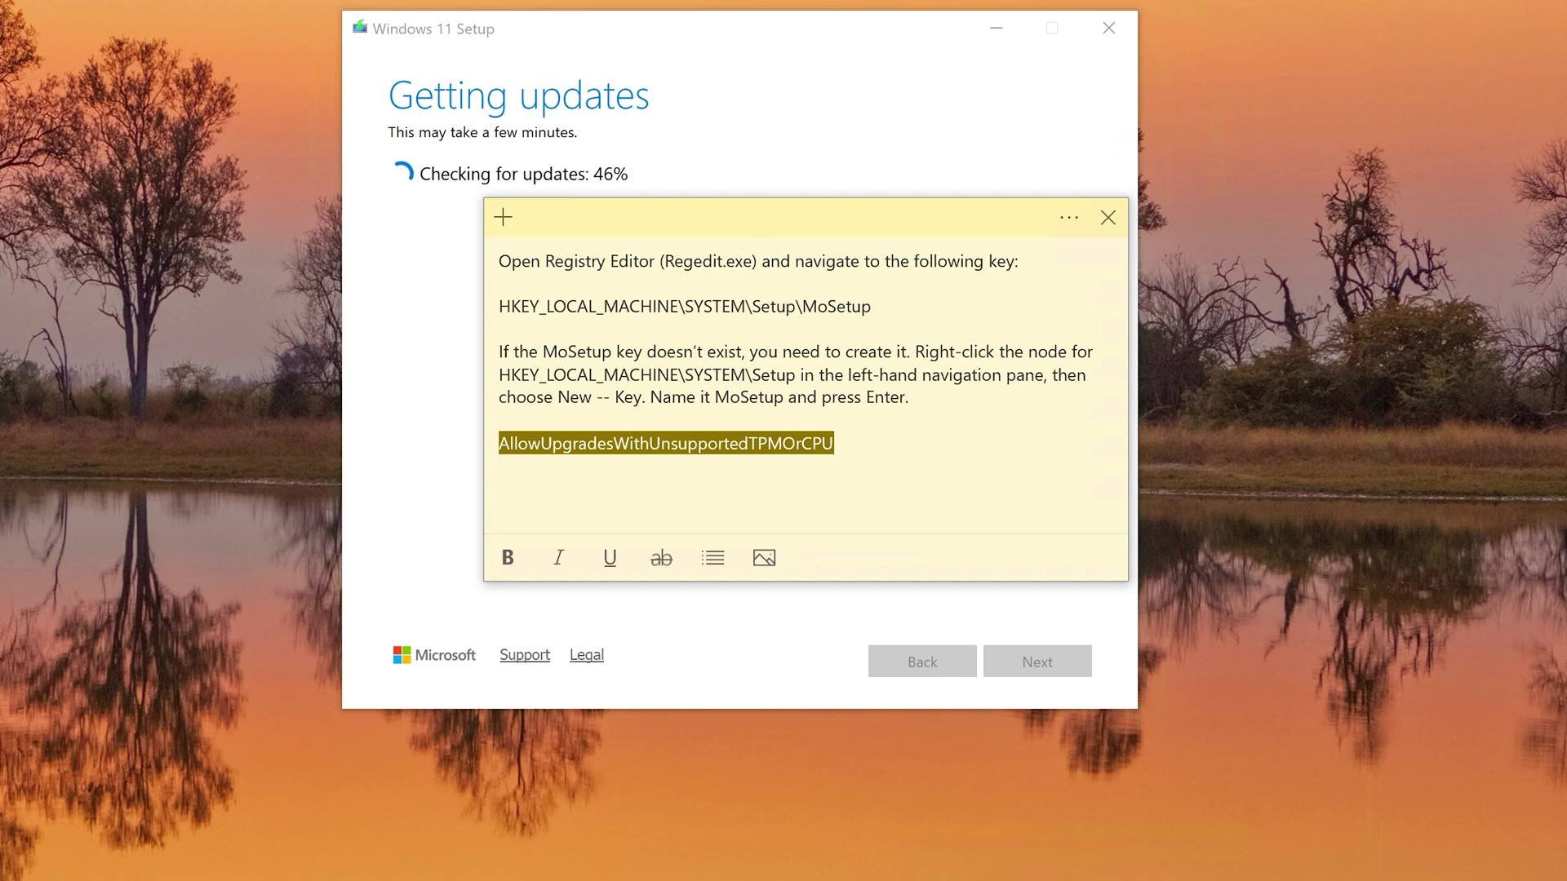
Launch regedit as administrator and position Registry Editor to the right of the Sticky Notes instructions
{"action": "key", "text": "super+s"}
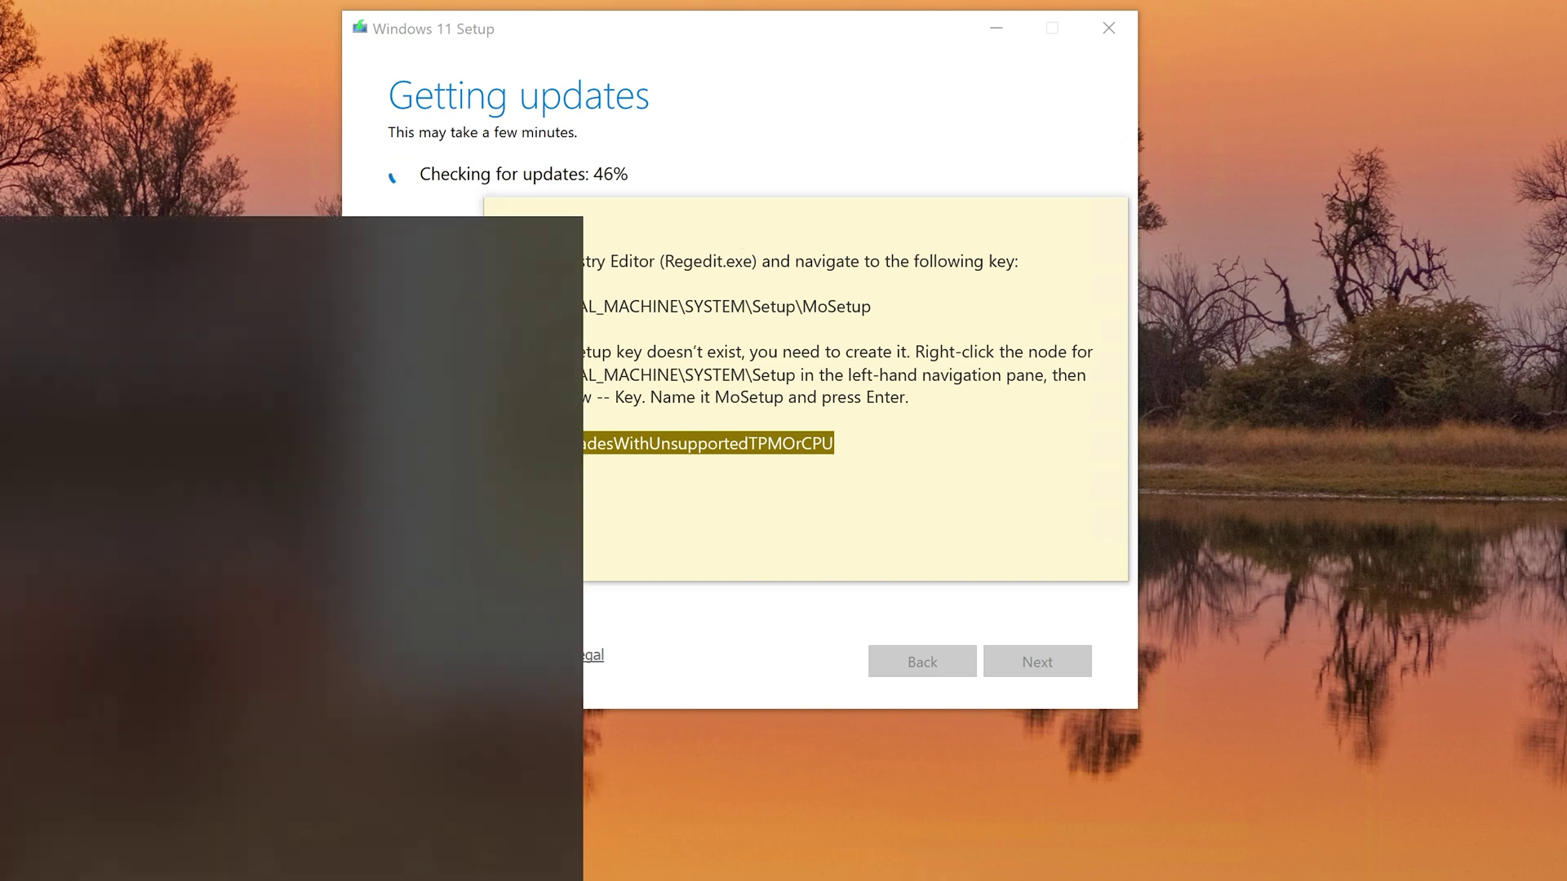
{"action": "type", "text": "regedit"}
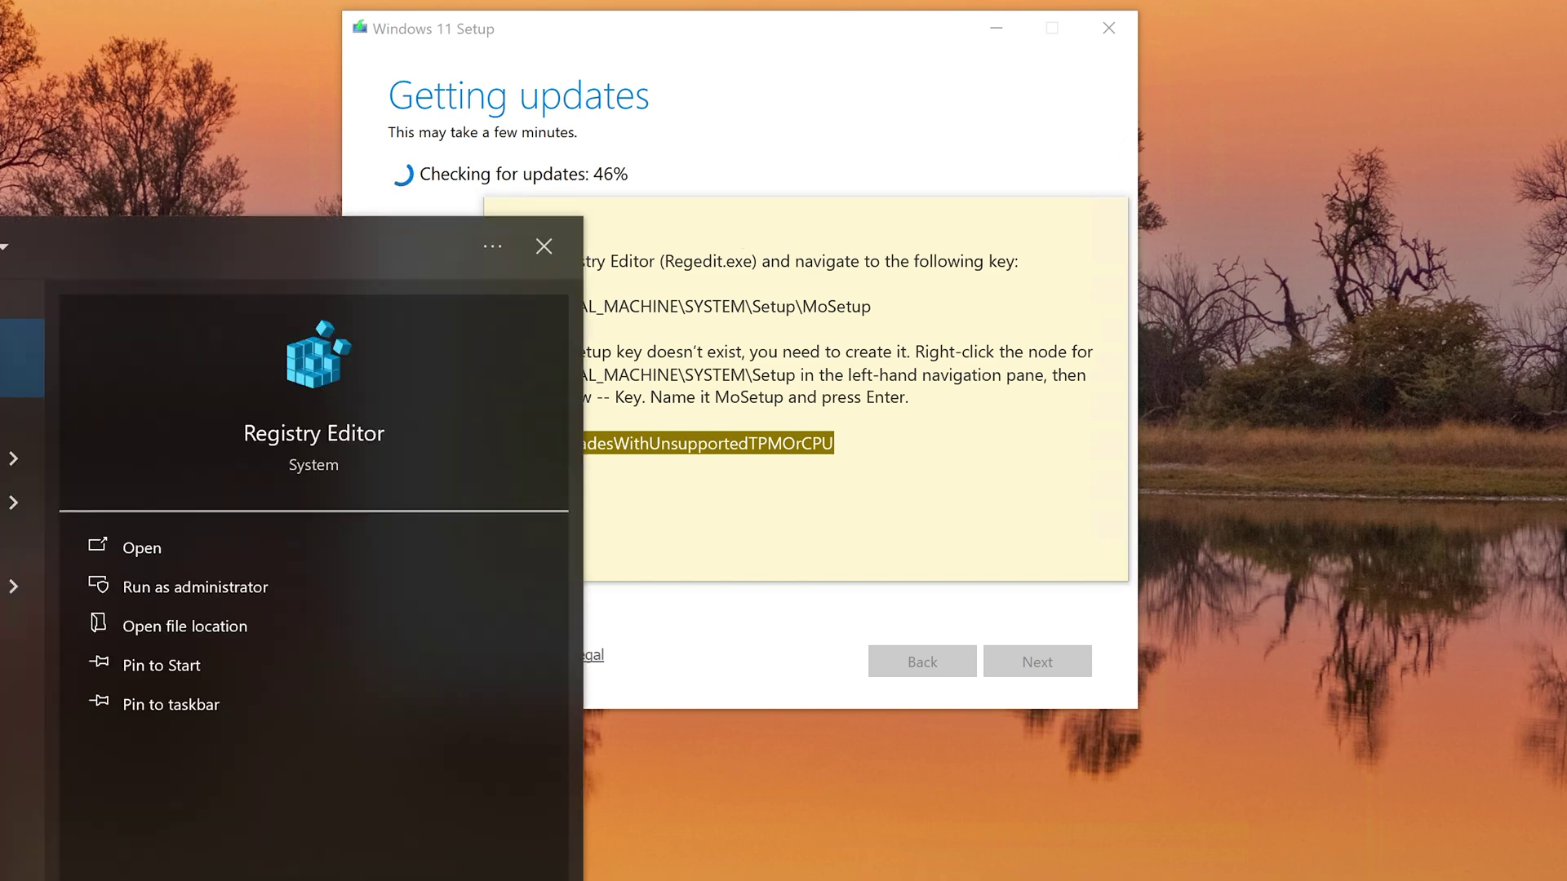
{"action": "left_click", "coordinate": [180, 588]}
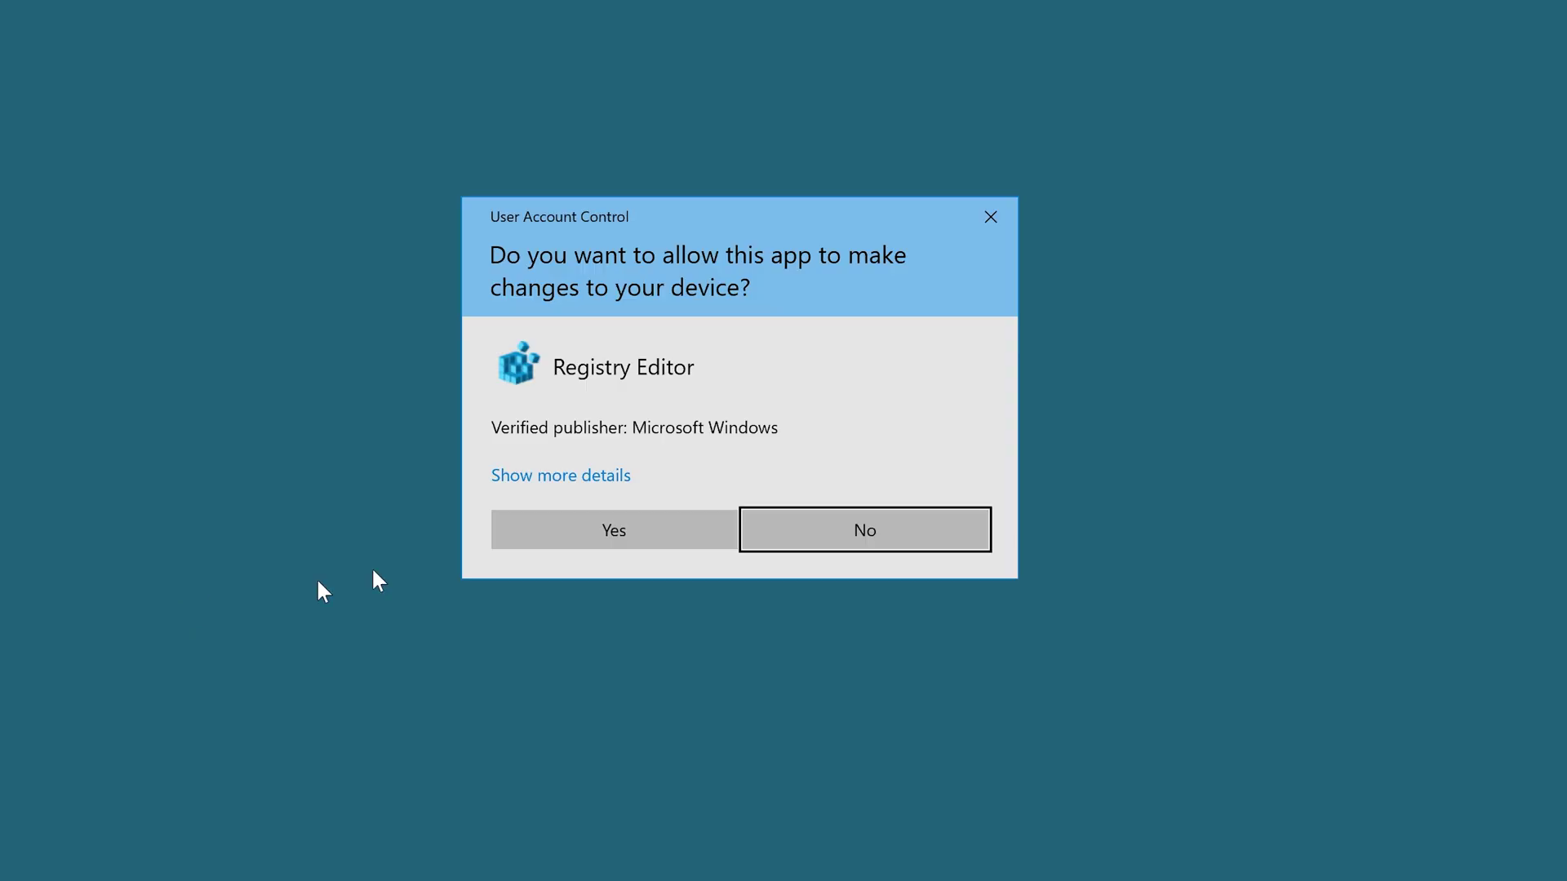
{"action": "left_click", "coordinate": [655, 530]}
{"action": "left_click_drag", "start_coordinate": [723, 67], "coordinate": [1459, 0]}
{"action": "left_click_drag", "start_coordinate": [1306, 0], "coordinate": [1136, 28]}
{"action": "scroll", "coordinate": [824, 114], "scroll_direction": "up", "scroll_amount": 2}
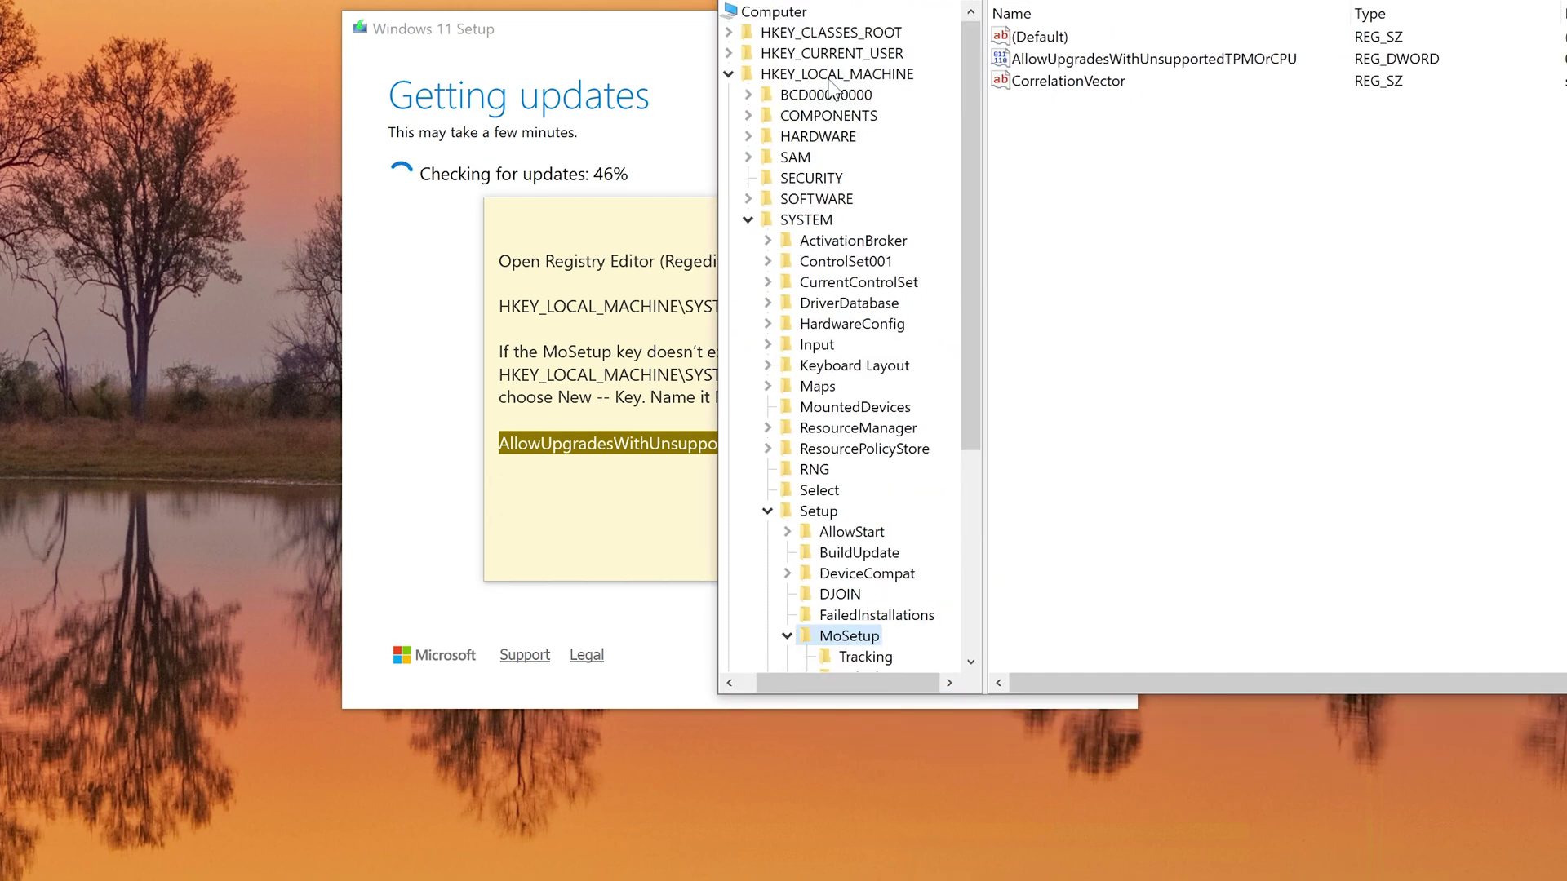
Navigate to HKEY_LOCAL_MACHINE\SYSTEM\Setup\MoSetup and display its values
{"action": "left_click", "coordinate": [829, 78]}
{"action": "left_click", "coordinate": [812, 220]}
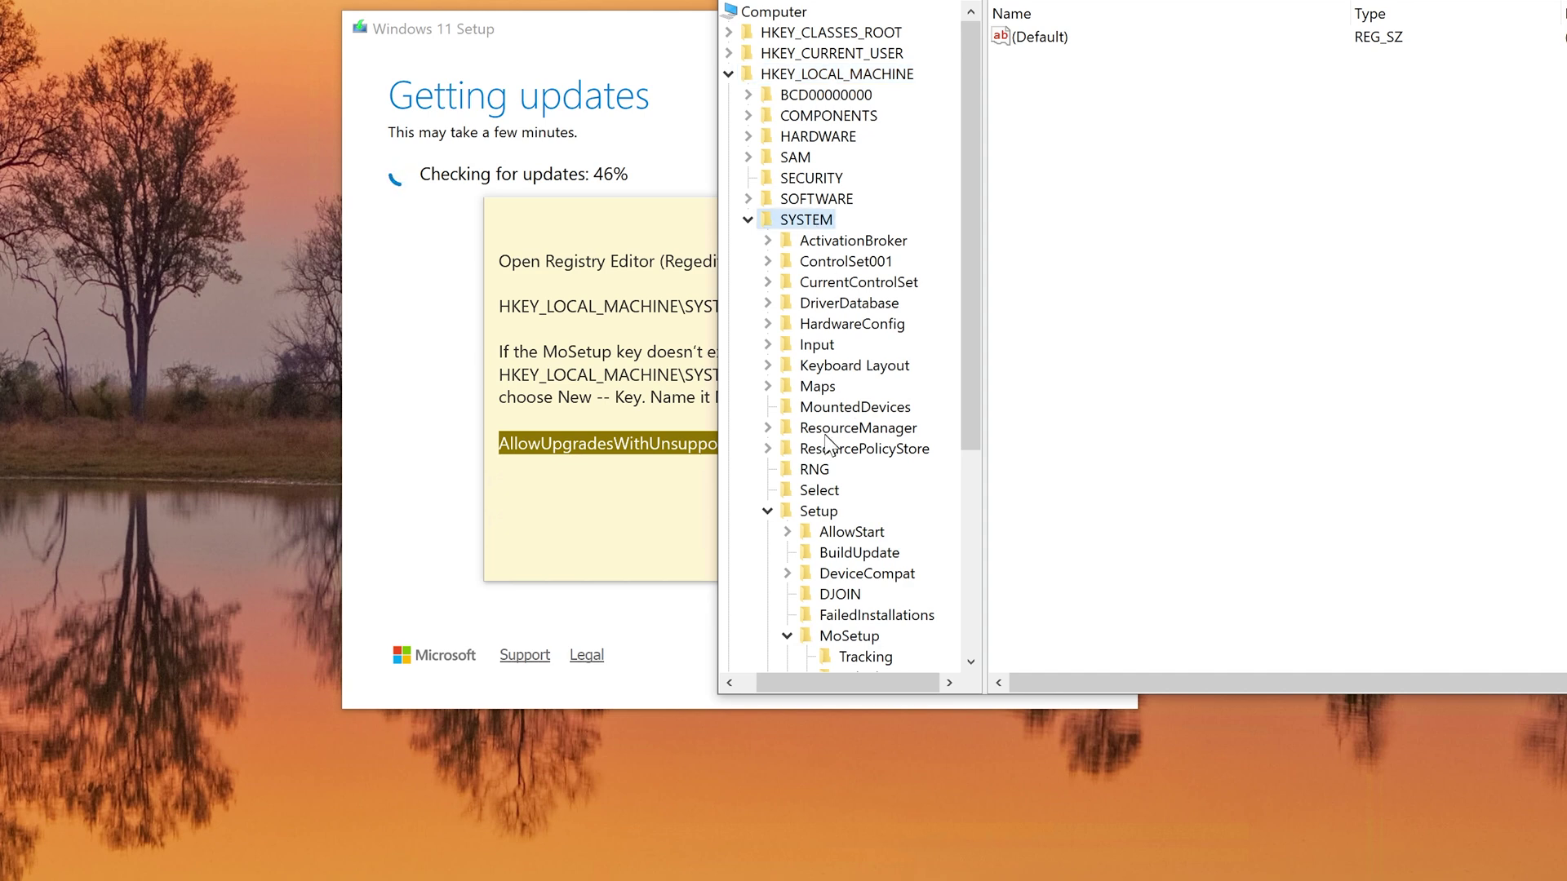
{"action": "left_click", "coordinate": [818, 512]}
{"action": "scroll", "coordinate": [830, 513], "scroll_direction": "down", "scroll_amount": 3}
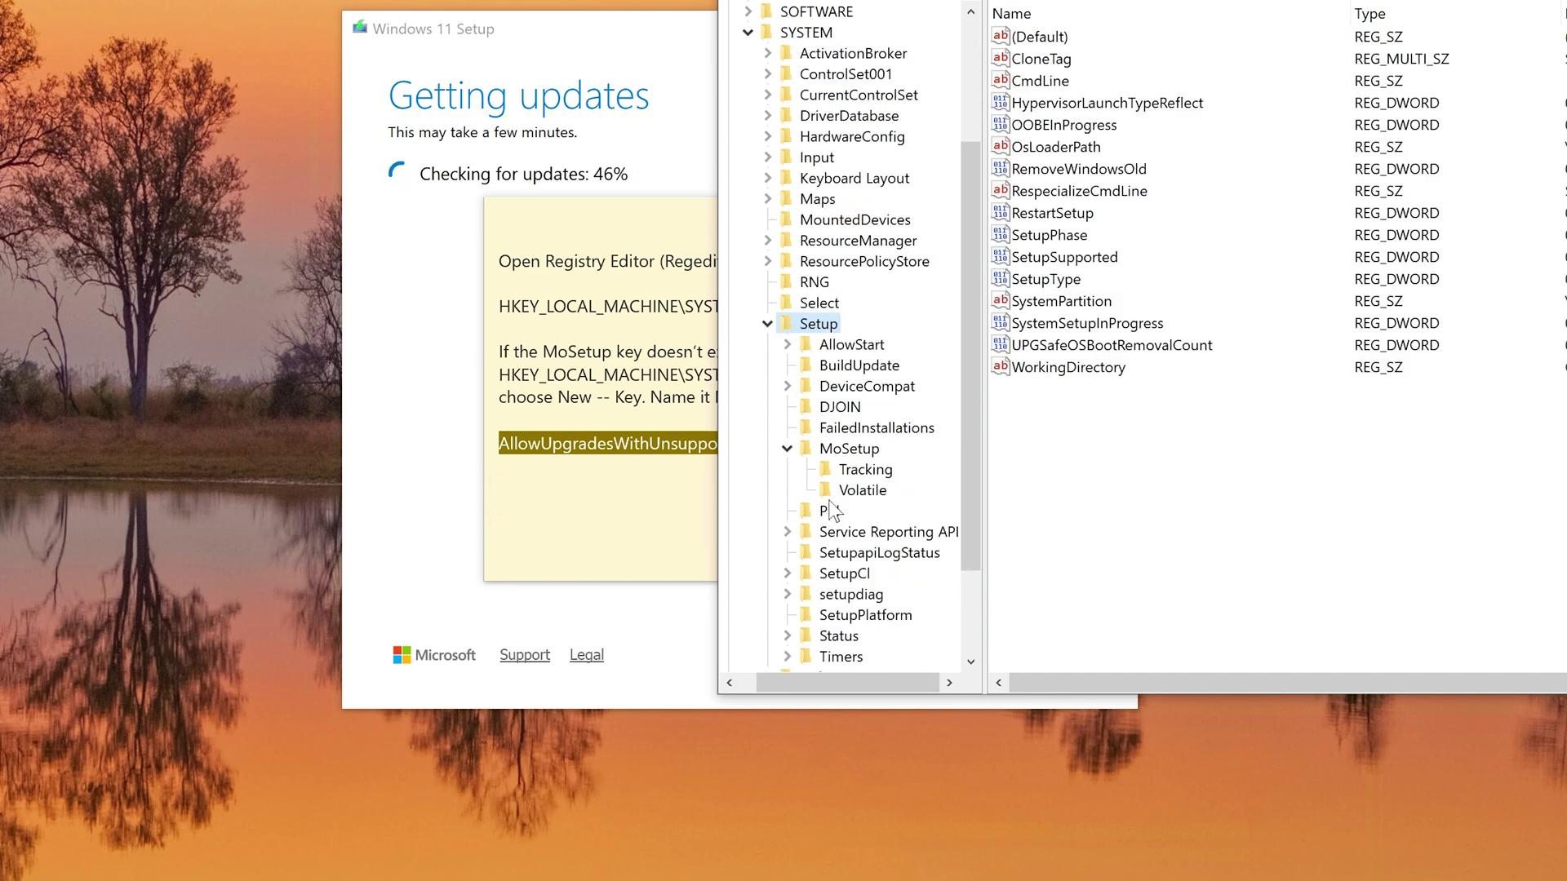
{"action": "left_click", "coordinate": [849, 453]}
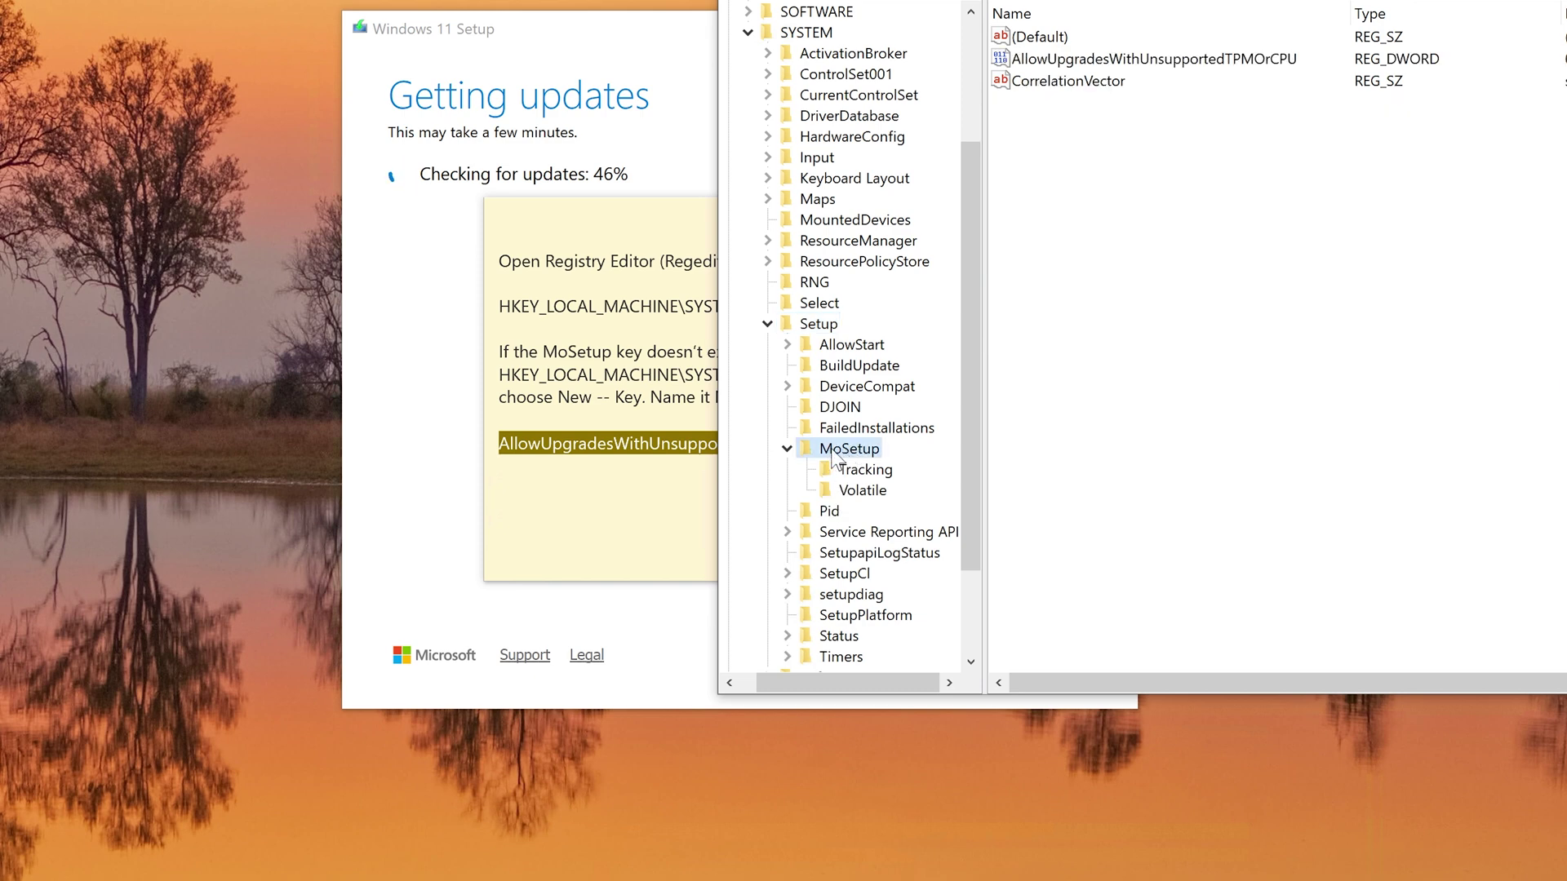
{"action": "right_click", "coordinate": [838, 451]}
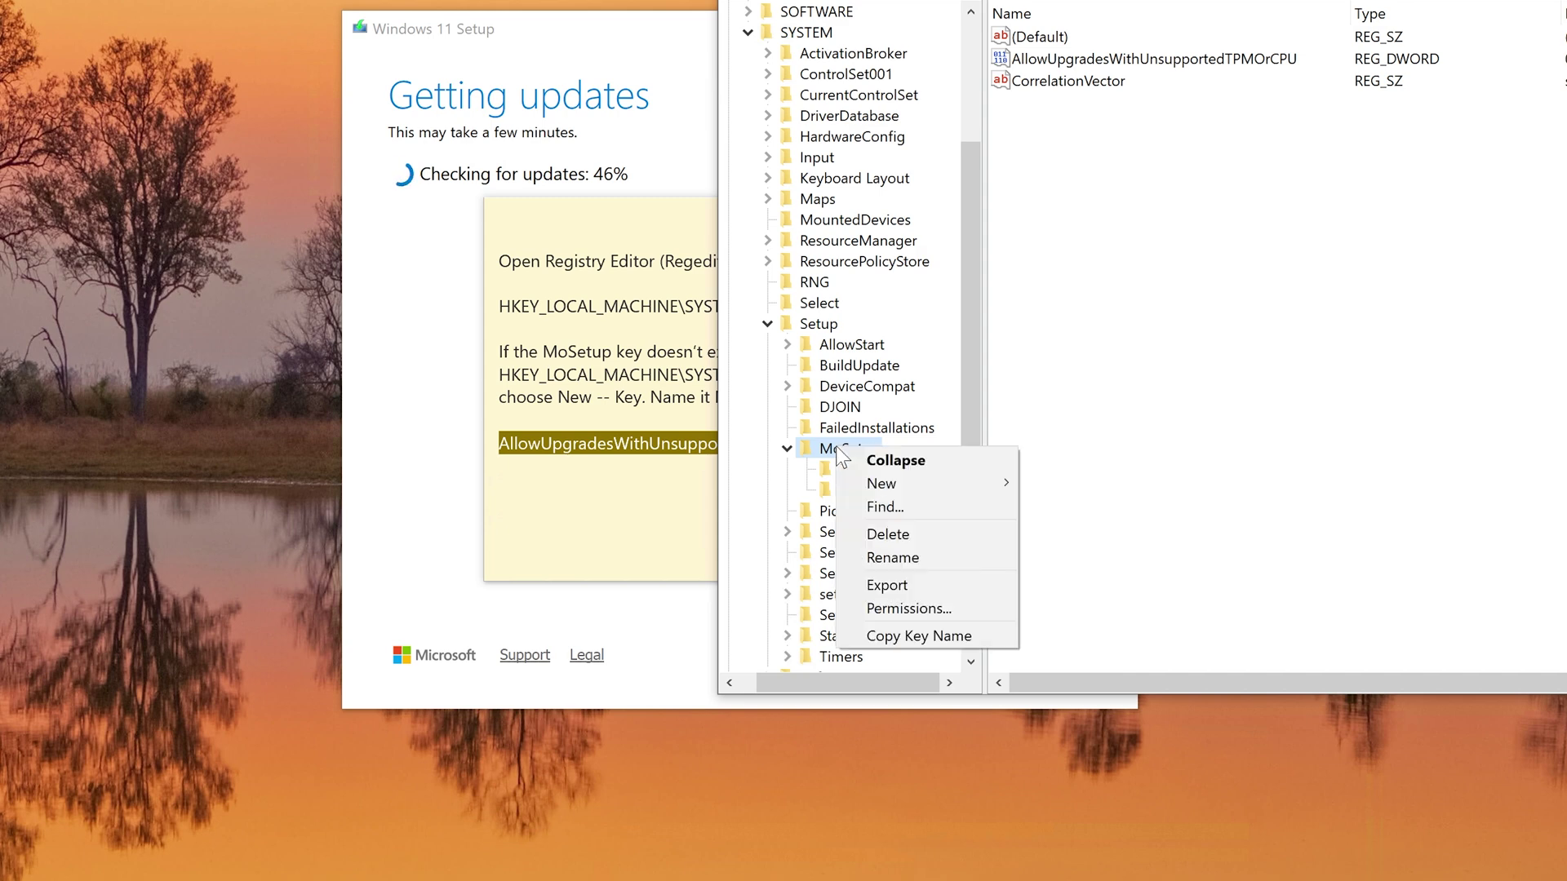
{"action": "mouse_move", "coordinate": [933, 481]}
{"action": "left_click", "coordinate": [1102, 355]}
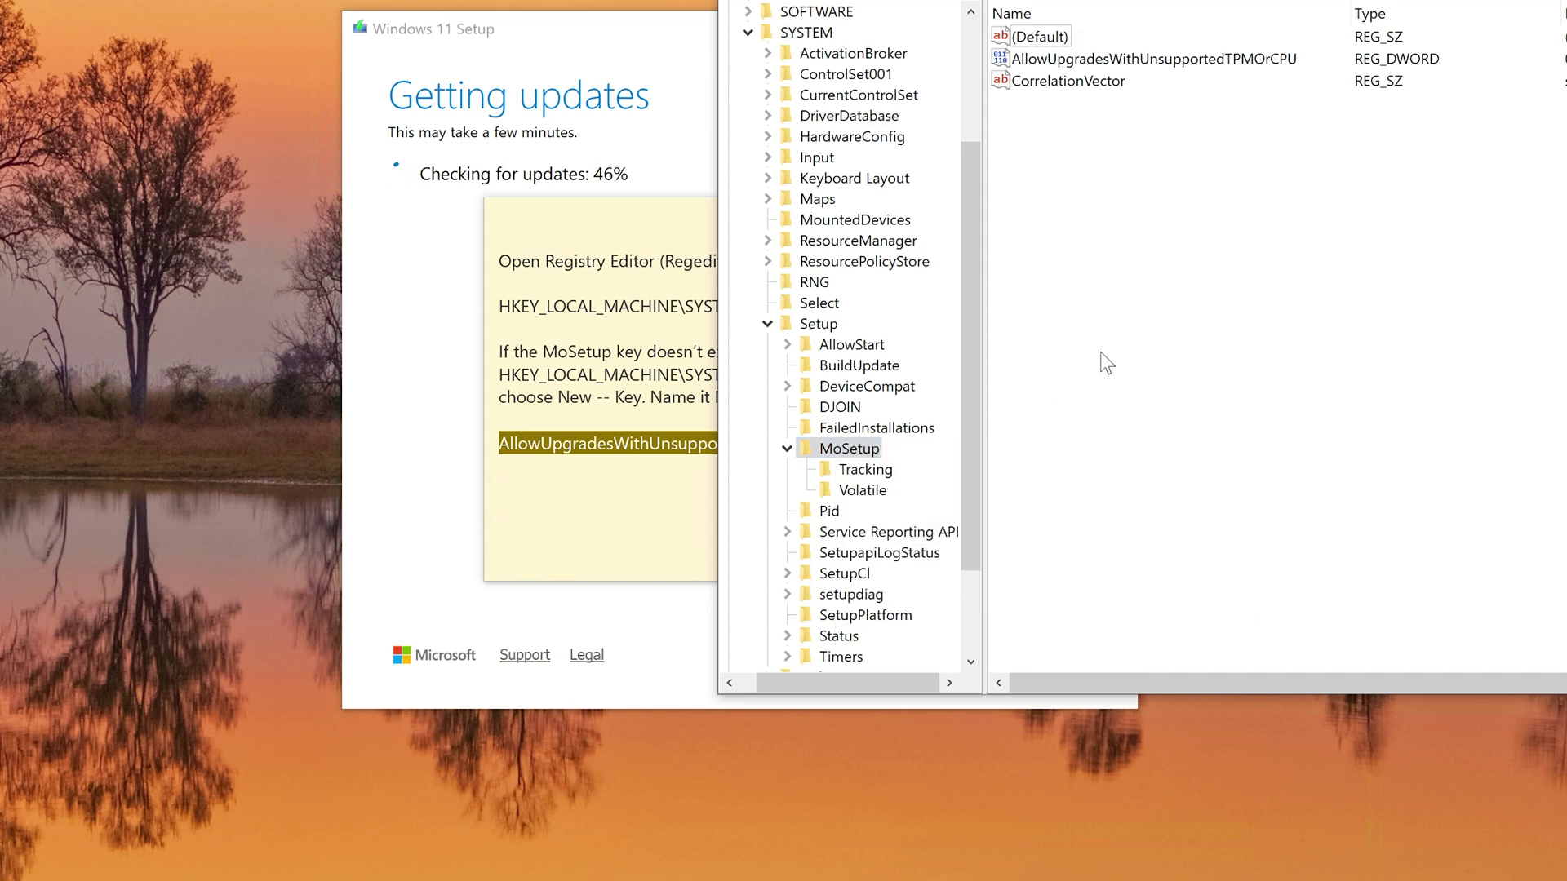
Verify AllowUpgradesWithUnsupportedTPMOrCPU has value data 1, cancel the editor, and minimize Registry Editor
{"action": "left_click", "coordinate": [1063, 61]}
{"action": "left_click_drag", "start_coordinate": [1208, 0], "coordinate": [950, 22]}
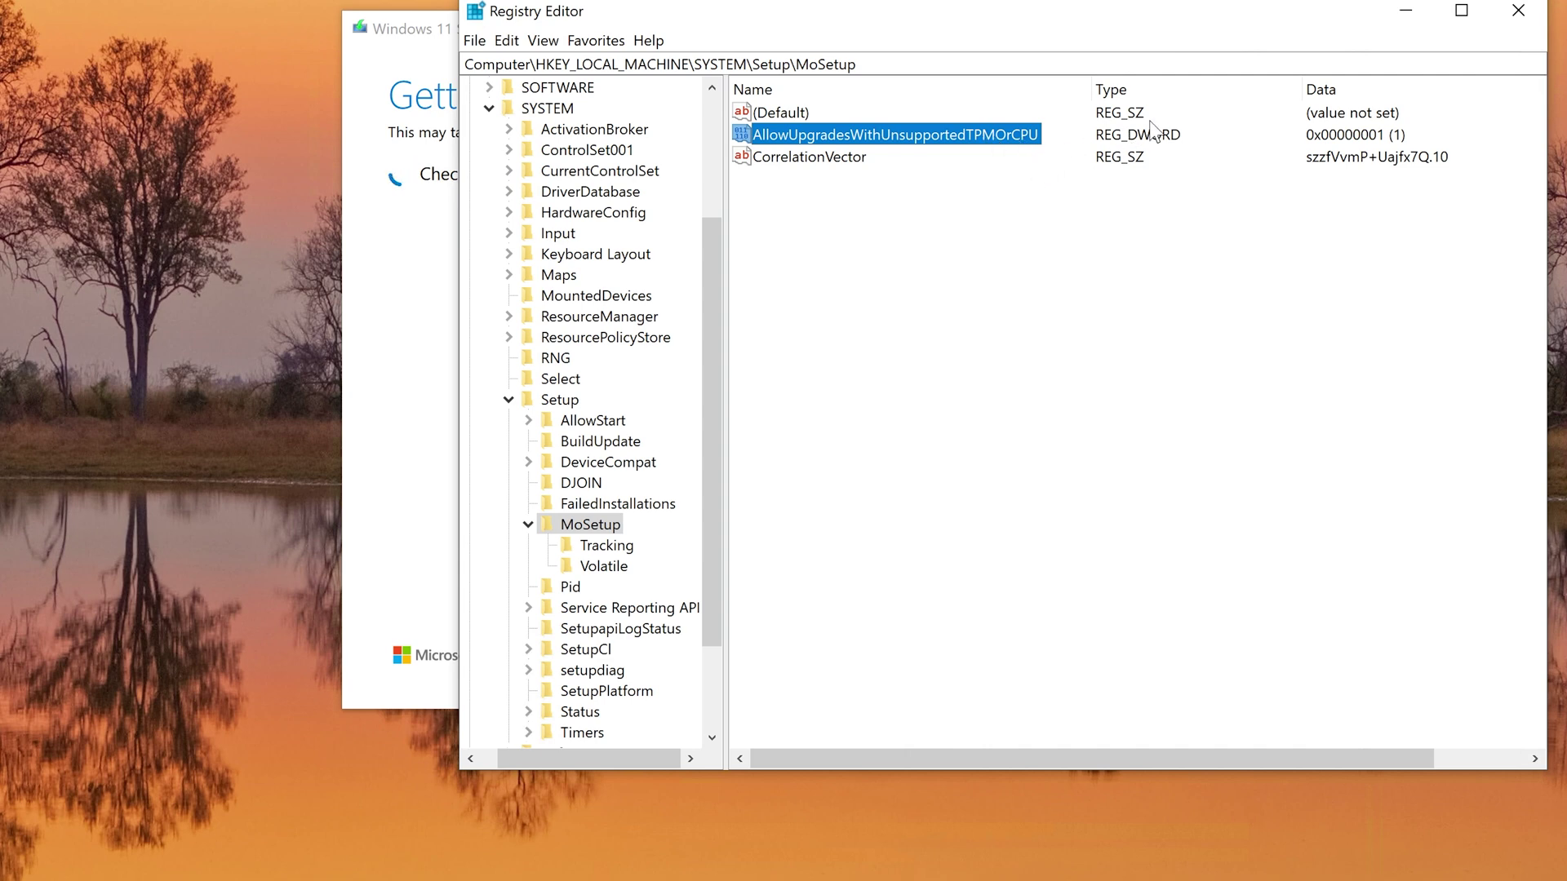
{"action": "right_click", "coordinate": [824, 243]}
{"action": "mouse_move", "coordinate": [905, 261]}
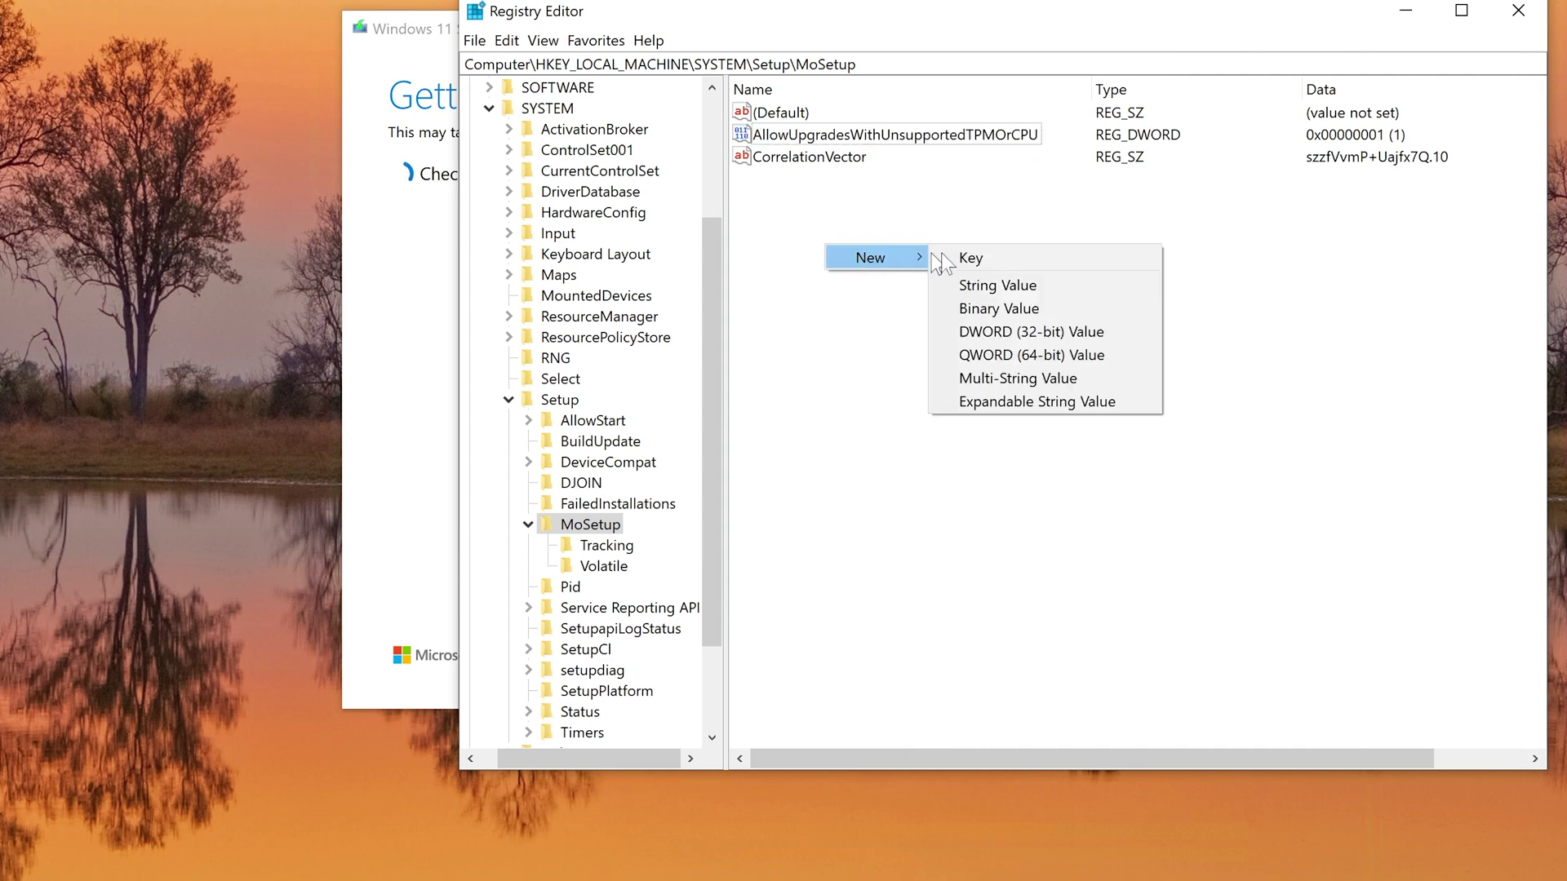
{"action": "left_click", "coordinate": [991, 133]}
{"action": "double_click", "coordinate": [969, 136]}
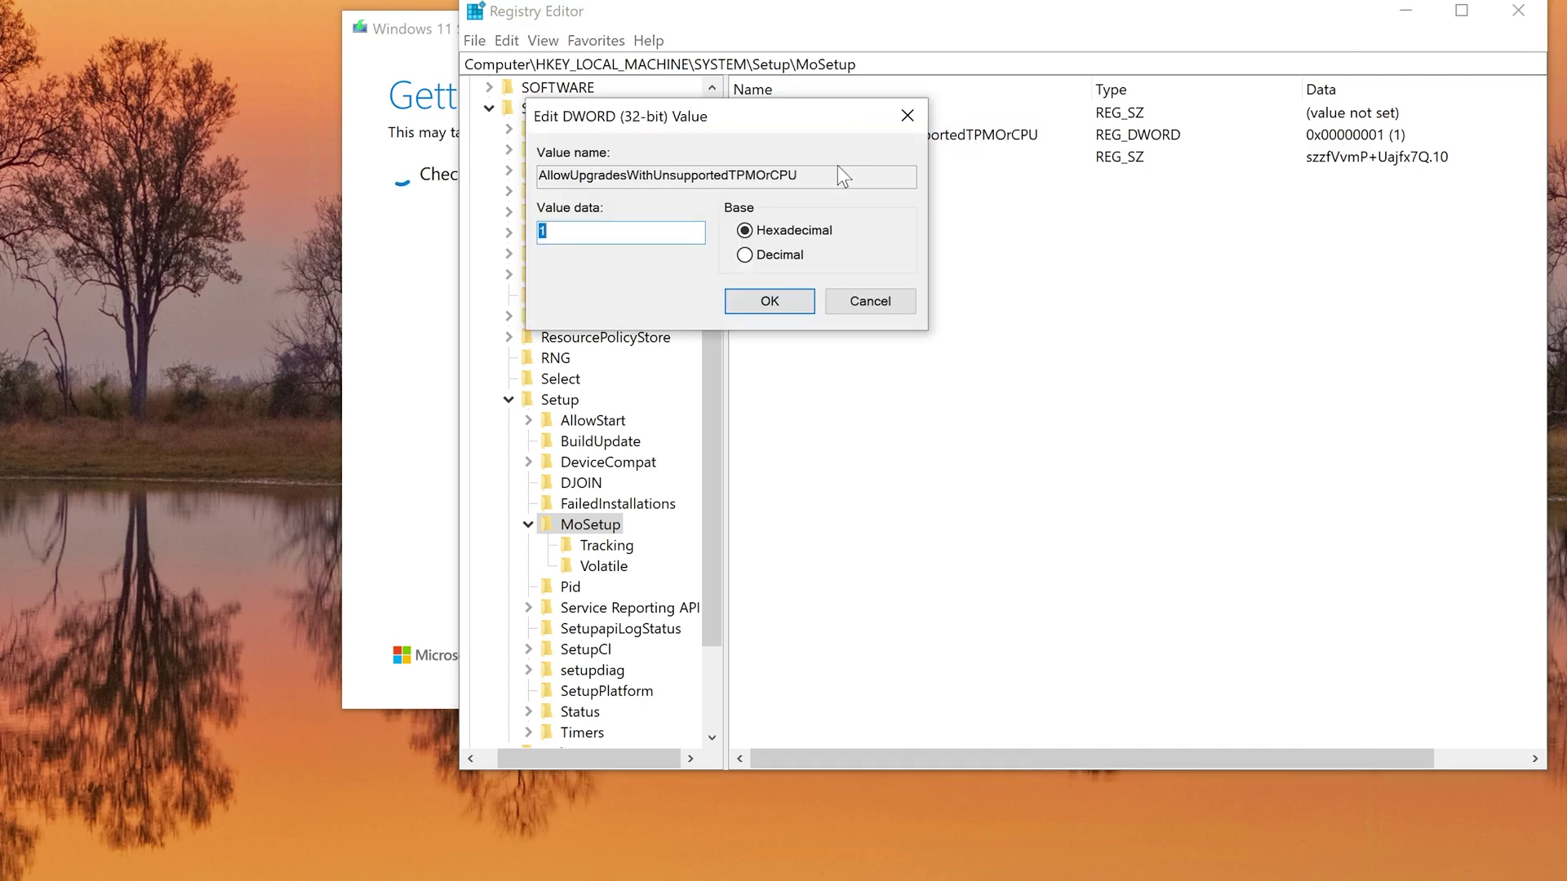
{"action": "left_click_drag", "start_coordinate": [795, 112], "coordinate": [999, 154]}
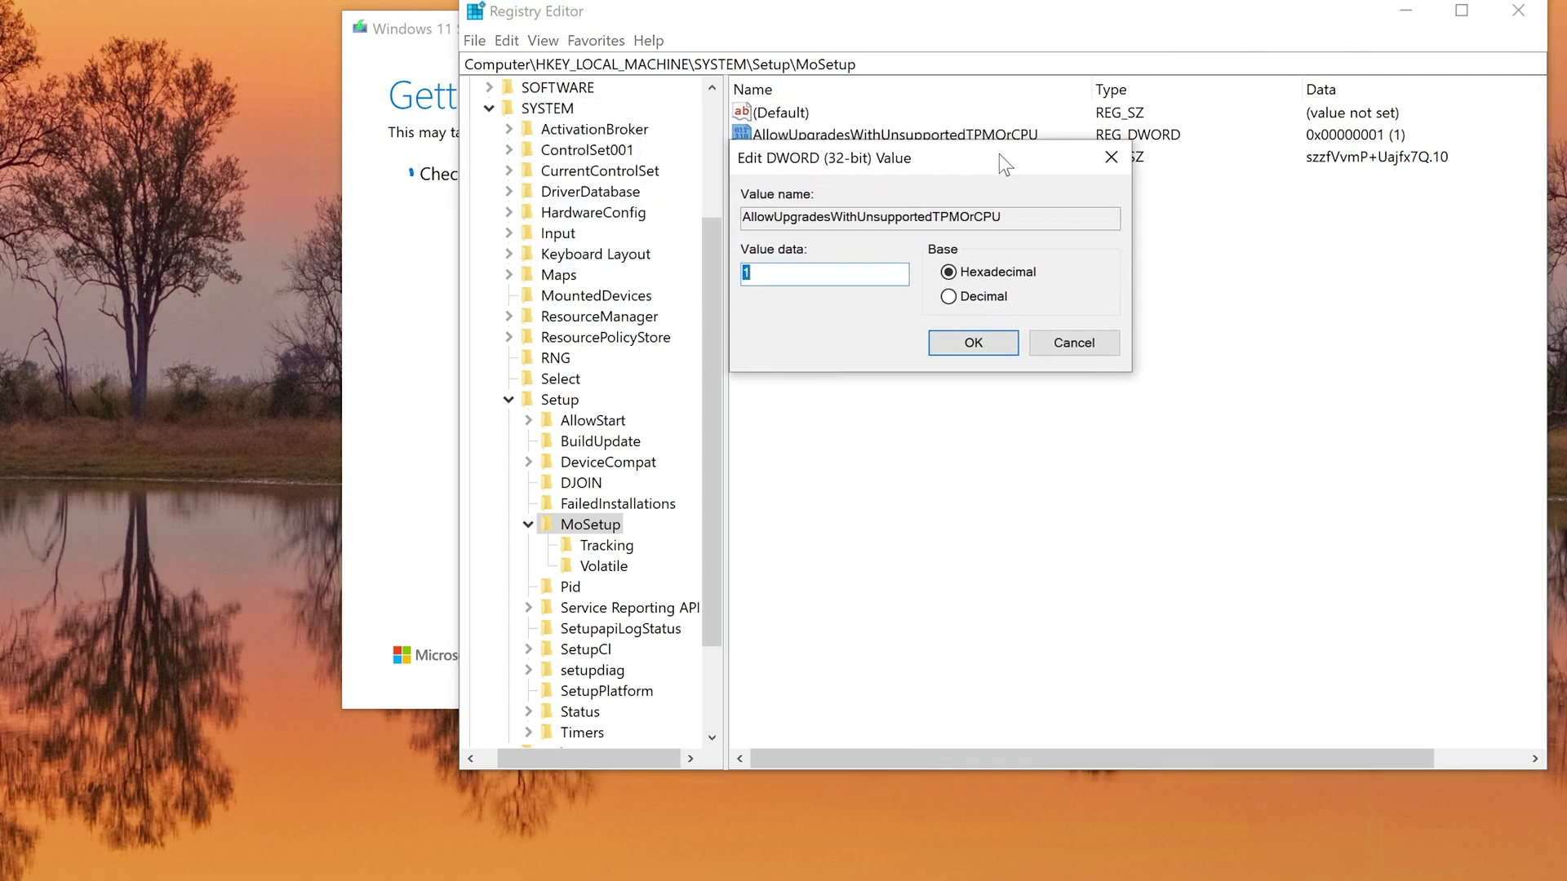
{"action": "left_click", "coordinate": [1088, 344]}
{"action": "left_click", "coordinate": [1405, 13]}
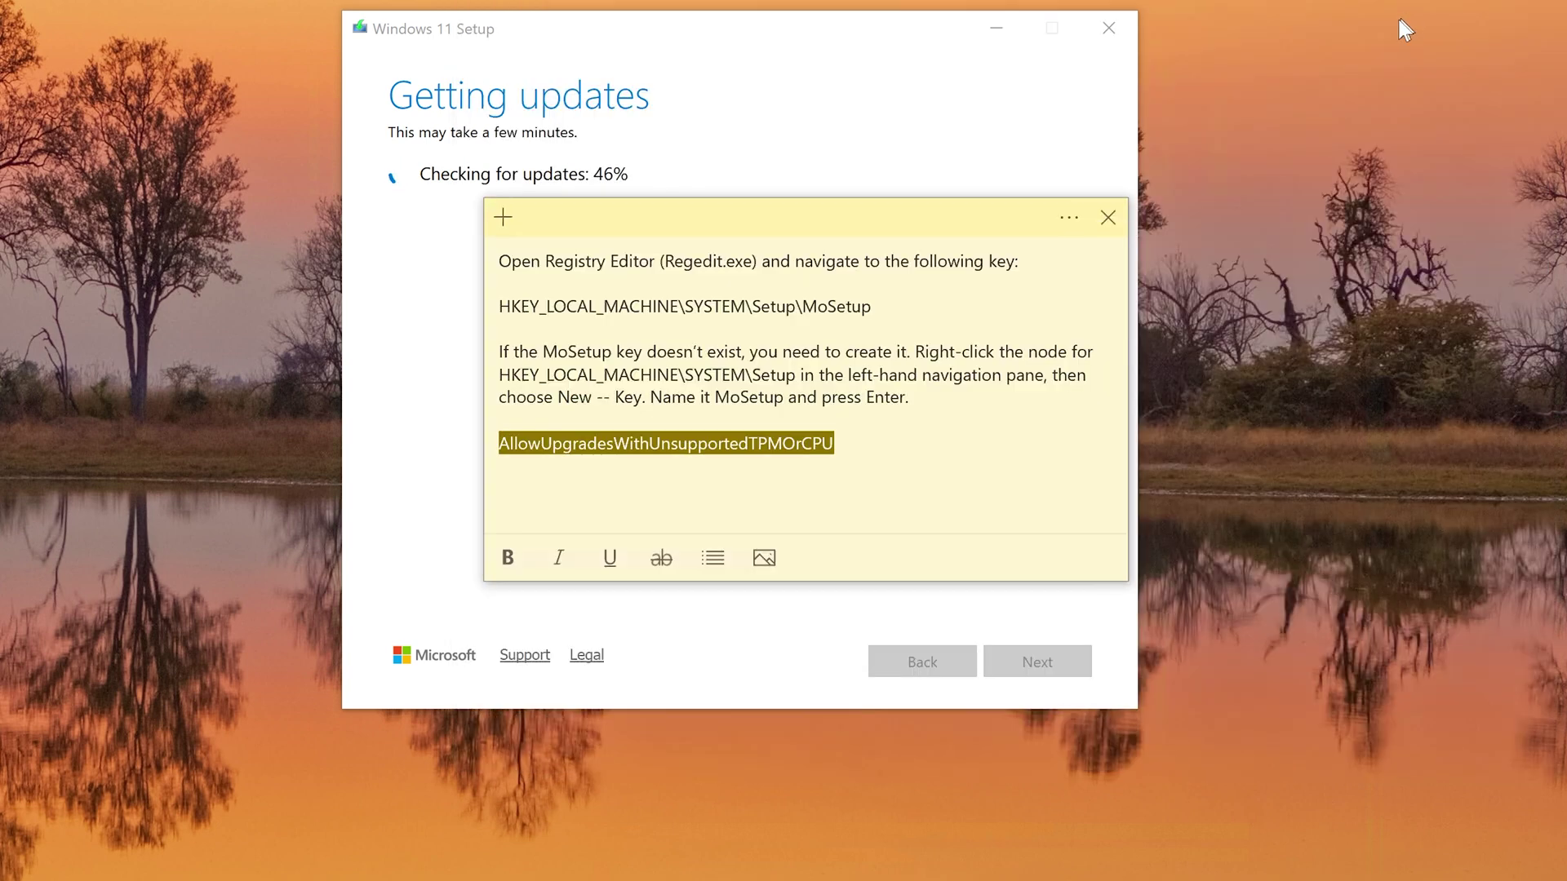
{"action": "left_click_drag", "start_coordinate": [852, 225], "coordinate": [1563, 6]}
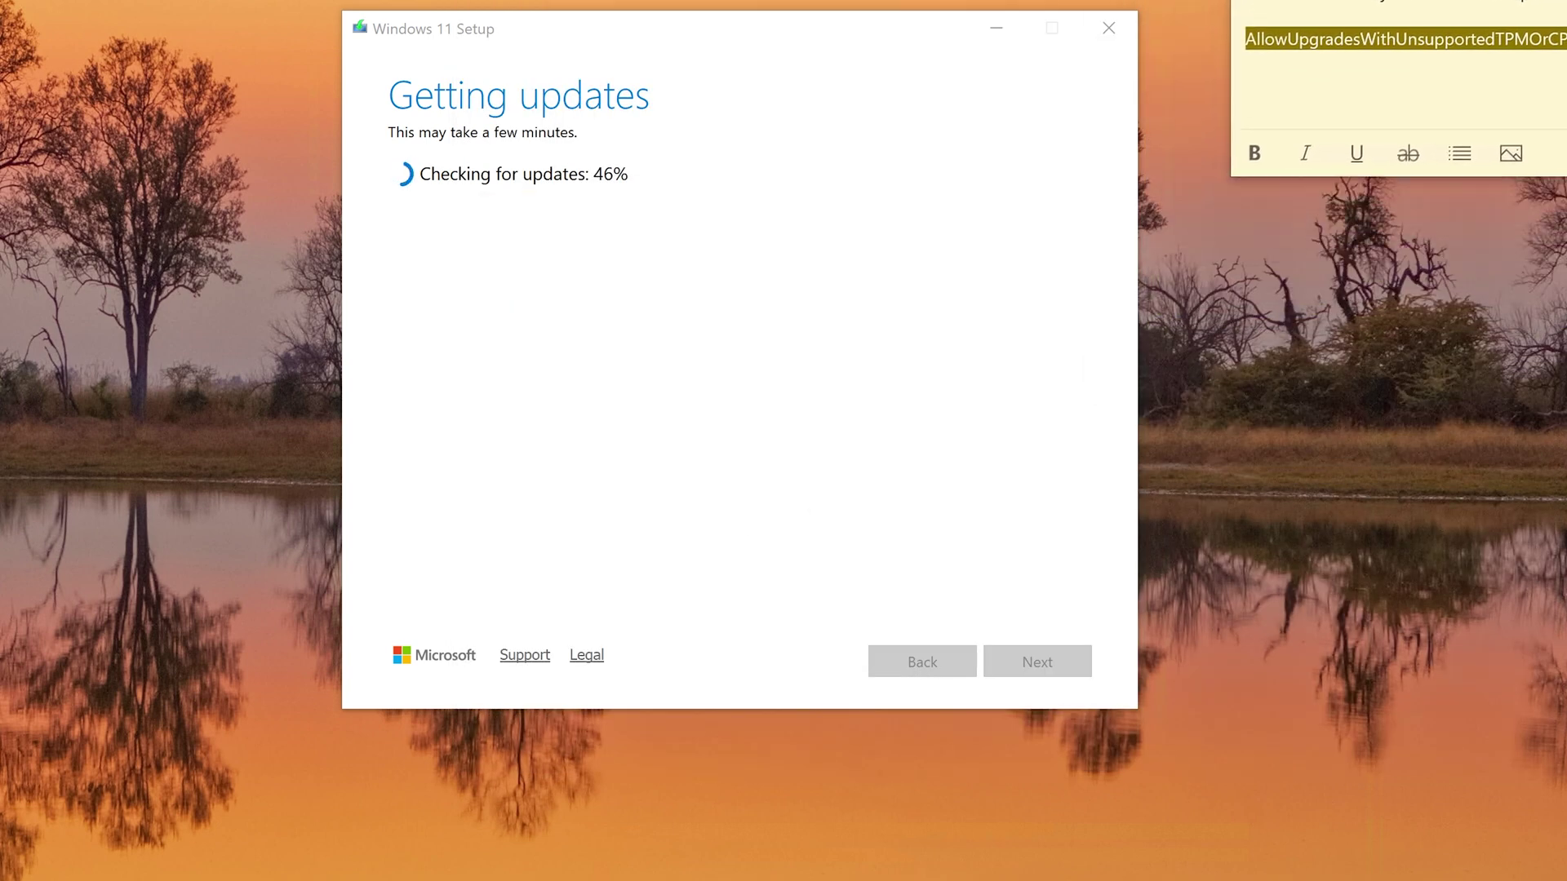
{"action": "left_click_drag", "start_coordinate": [781, 33], "coordinate": [768, 101]}
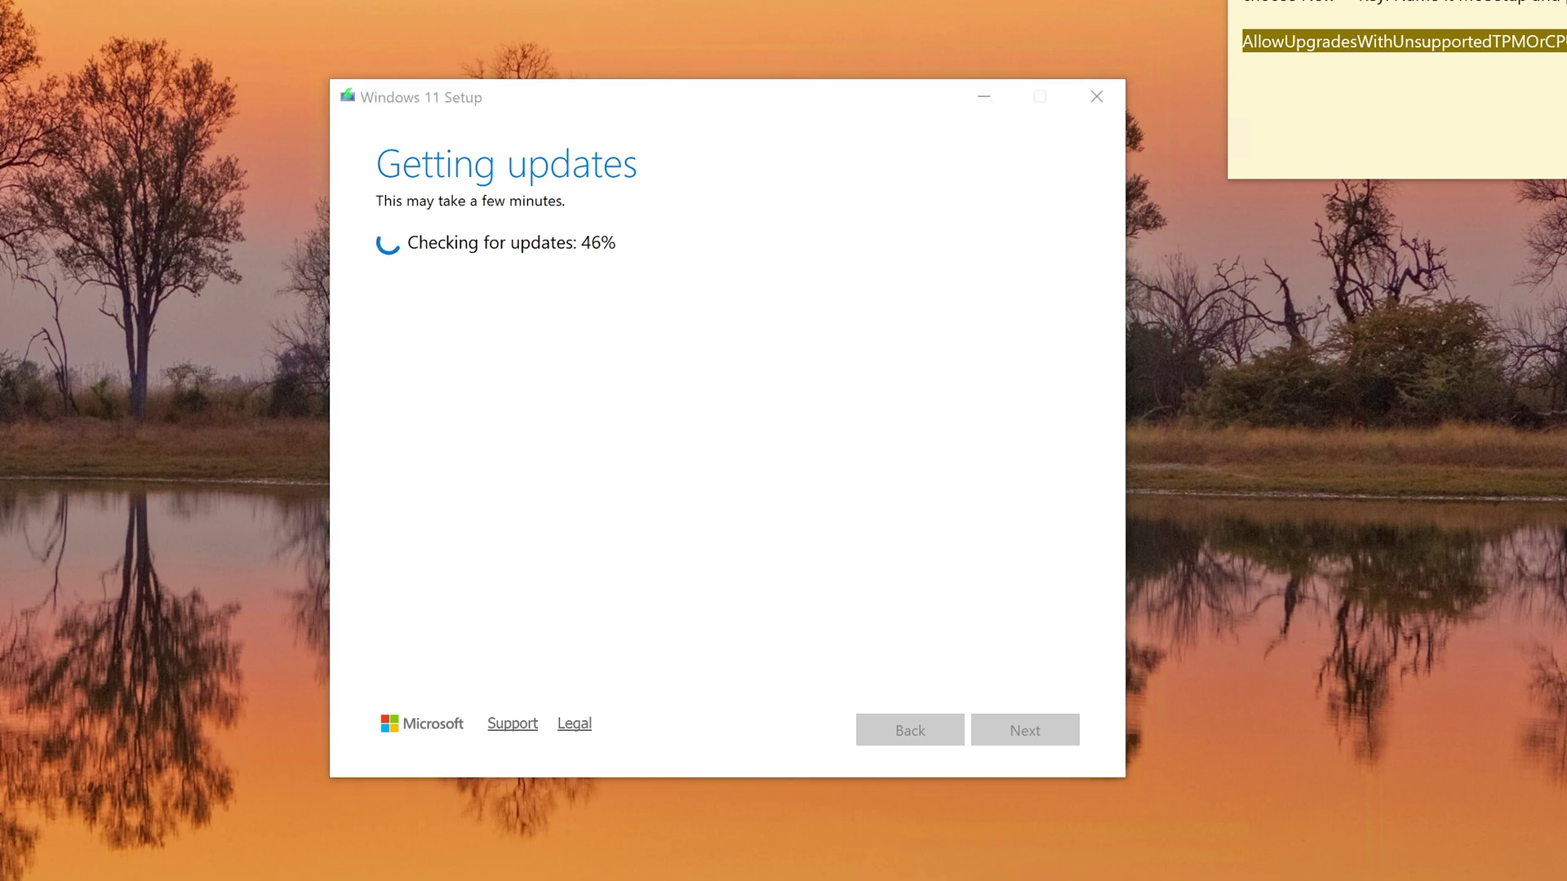
{"action": "key", "text": "ctrl+shift+Escape"}
{"action": "left_click_drag", "start_coordinate": [663, 104], "coordinate": [946, 74]}
{"action": "left_click", "coordinate": [562, 129]}
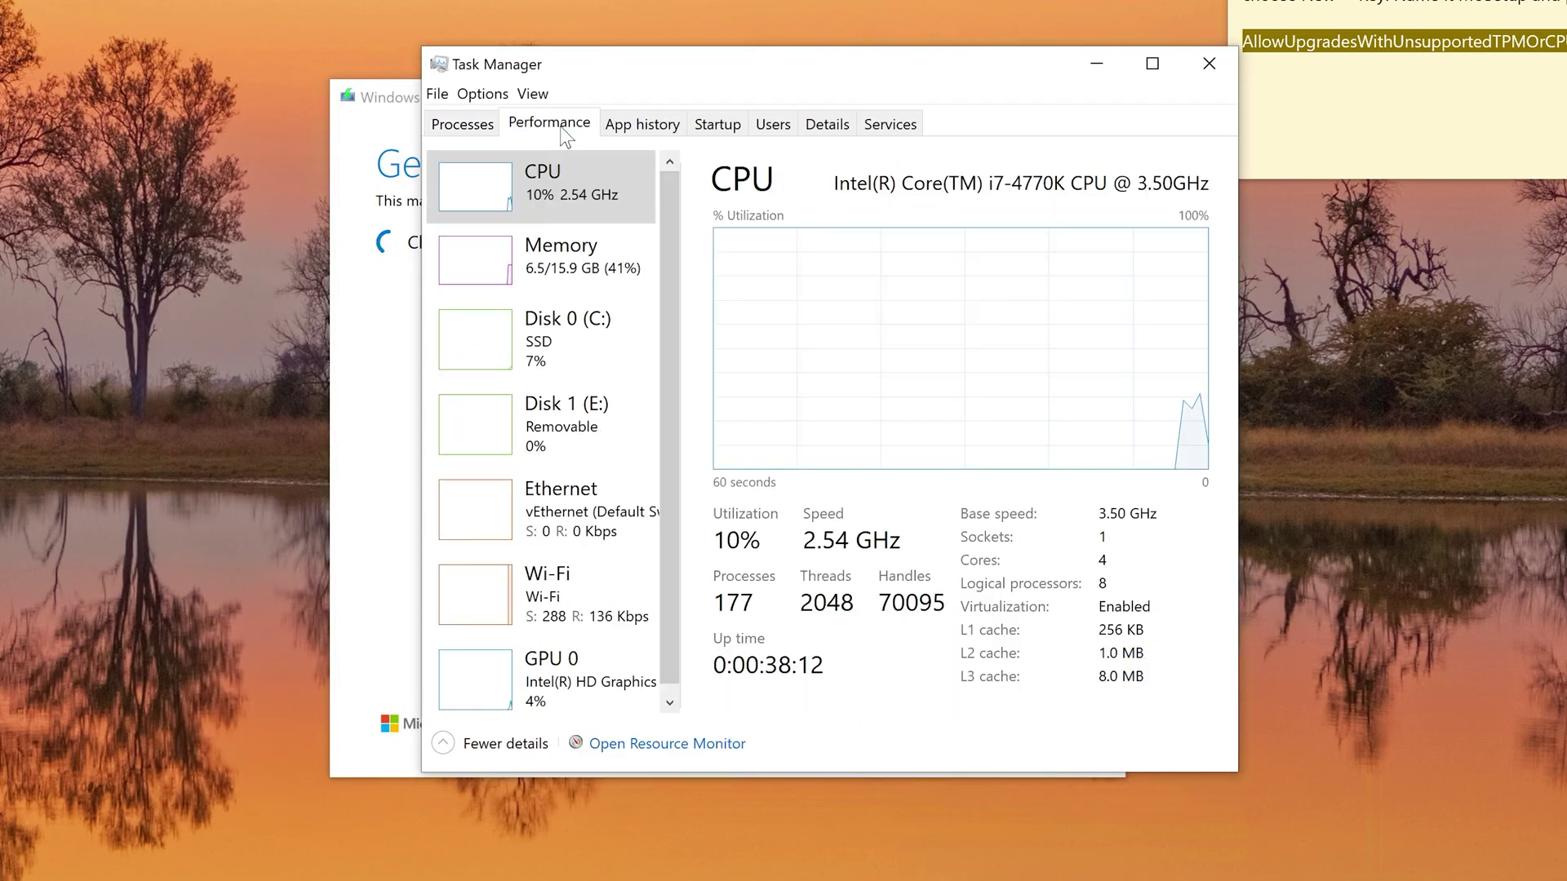
{"action": "left_click", "coordinate": [557, 273]}
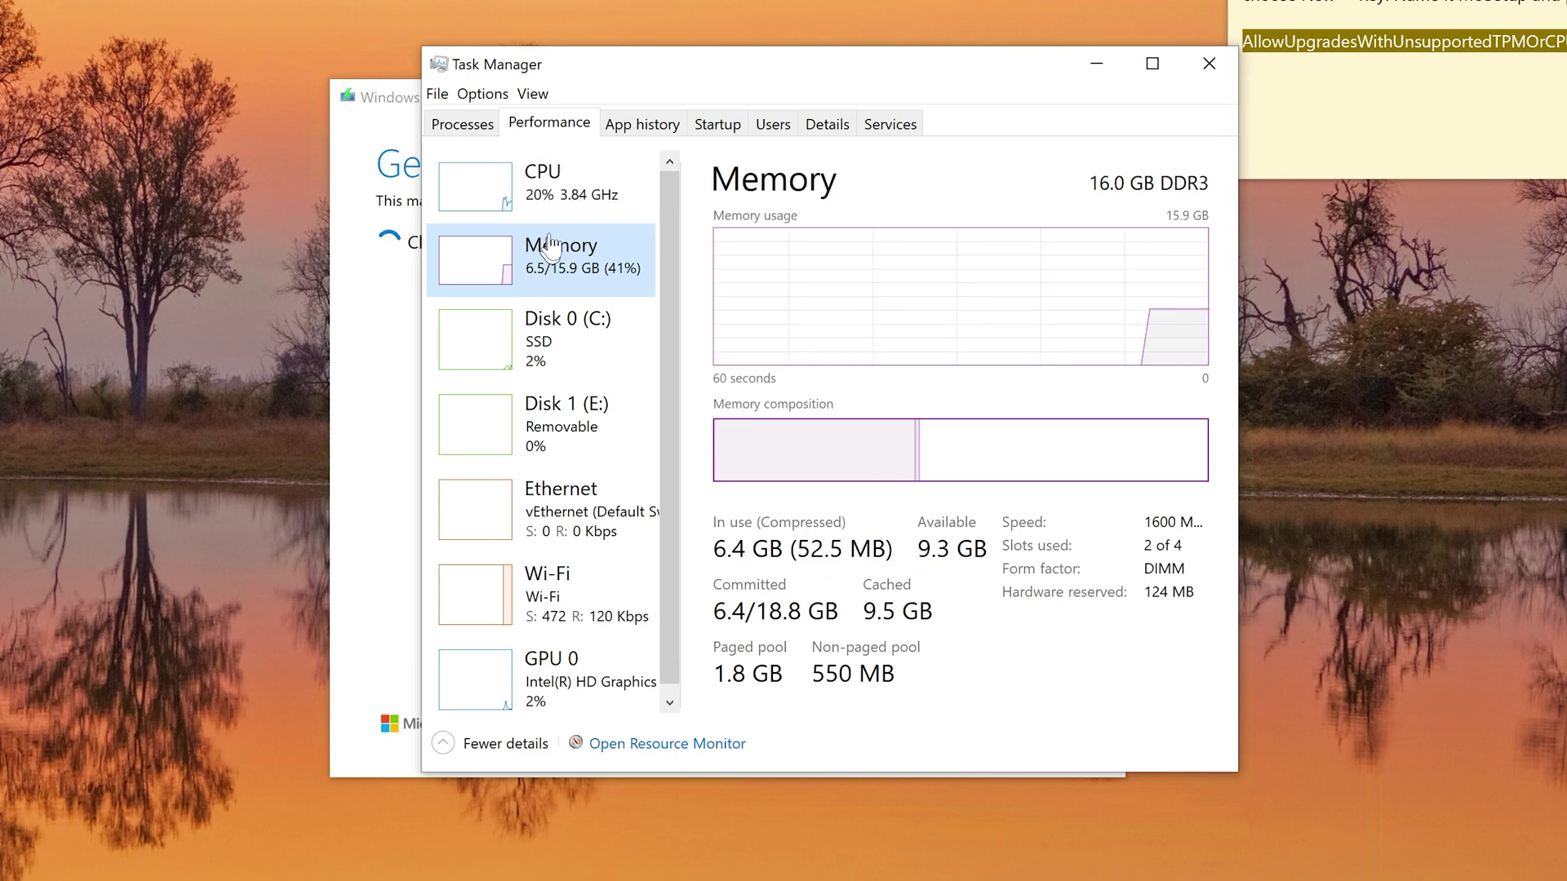
{"action": "left_click", "coordinate": [537, 178]}
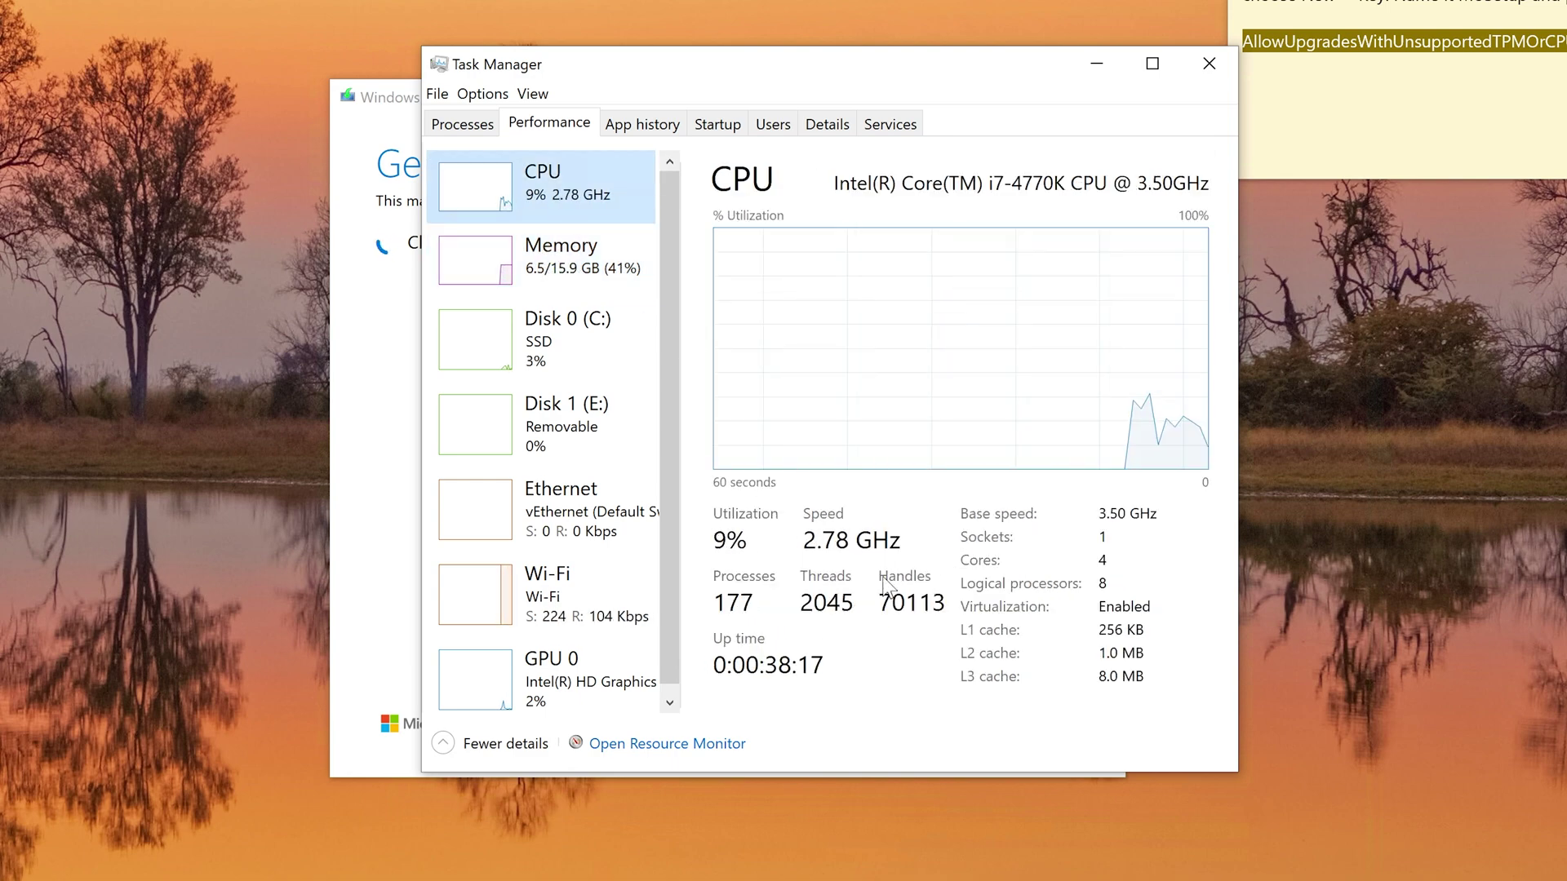
{"action": "left_click_drag", "start_coordinate": [996, 70], "coordinate": [894, 91]}
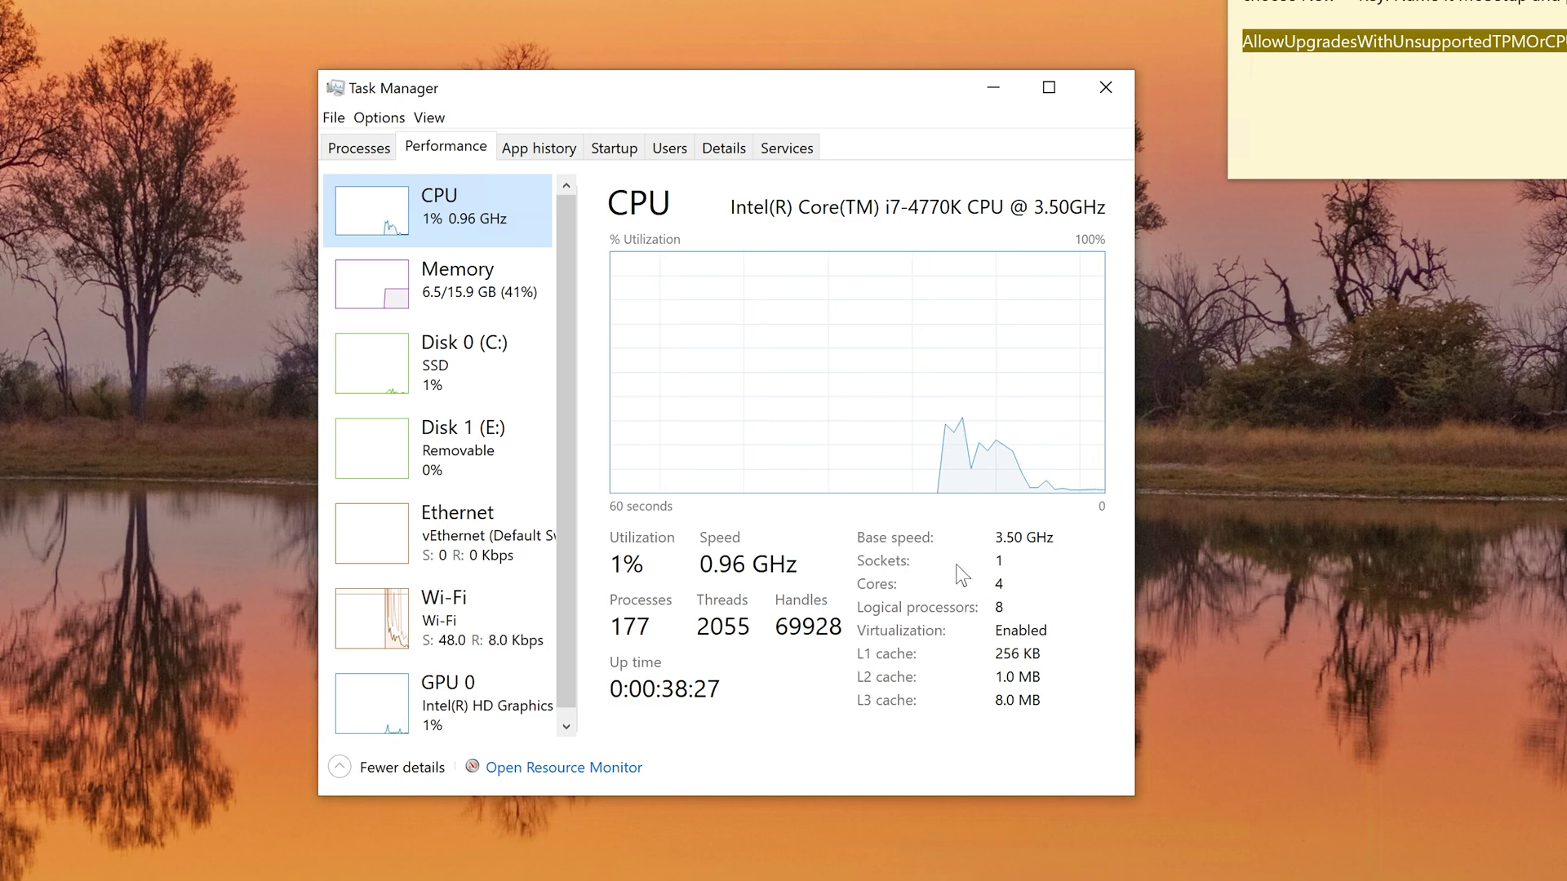
{"action": "left_click_drag", "start_coordinate": [878, 98], "coordinate": [959, 54]}
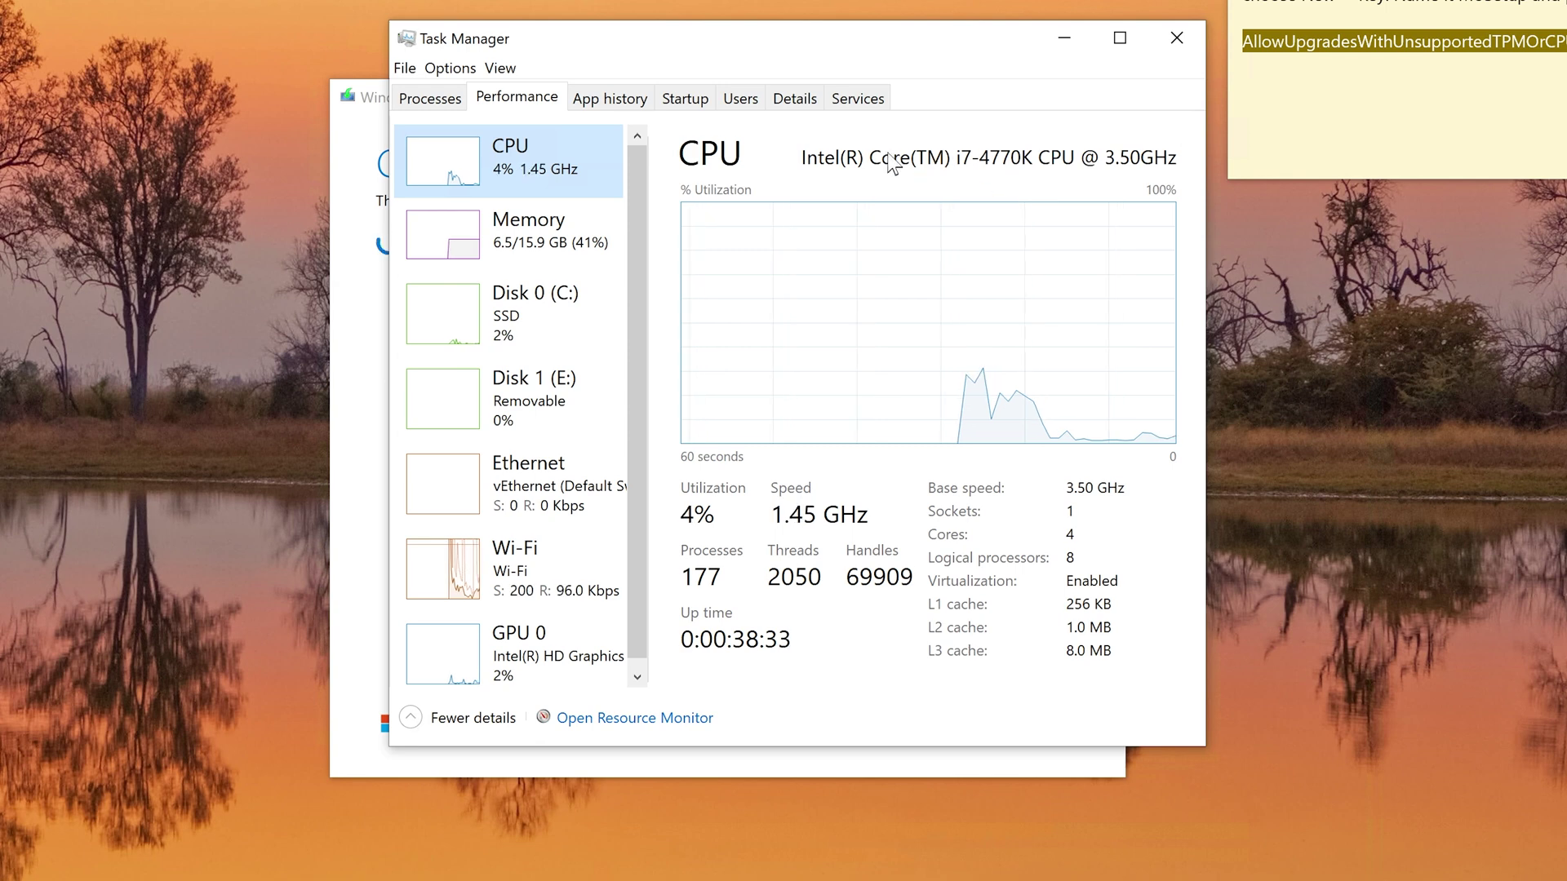
{"action": "left_click", "coordinate": [1176, 37]}
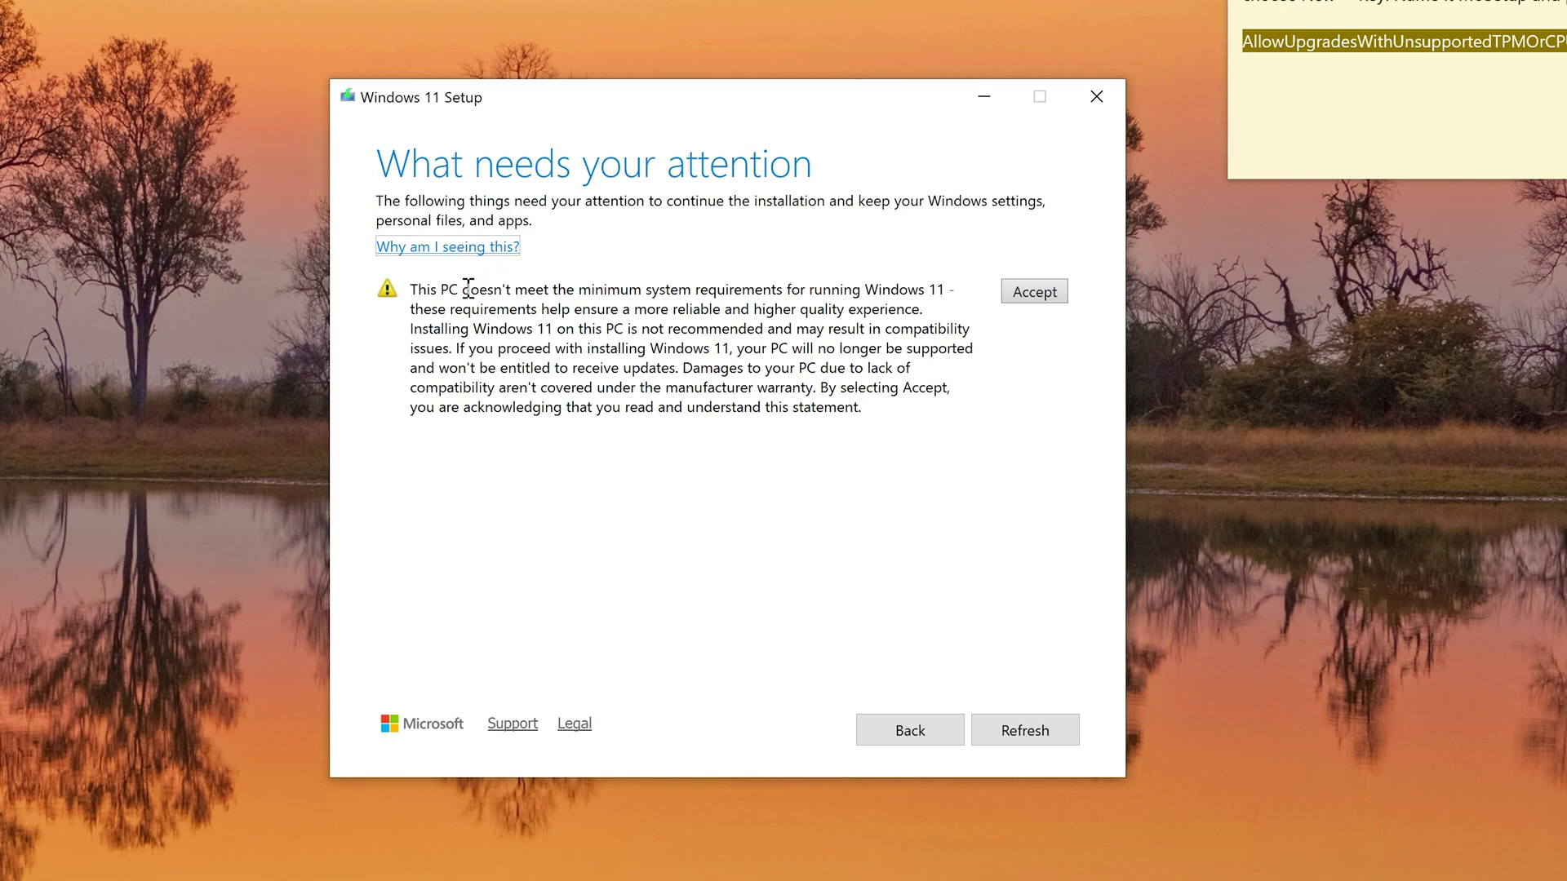
Accept the minimum system requirements warning on the What needs your attention page
{"action": "left_click_drag", "start_coordinate": [405, 290], "coordinate": [716, 310]}
{"action": "left_click", "coordinate": [720, 367]}
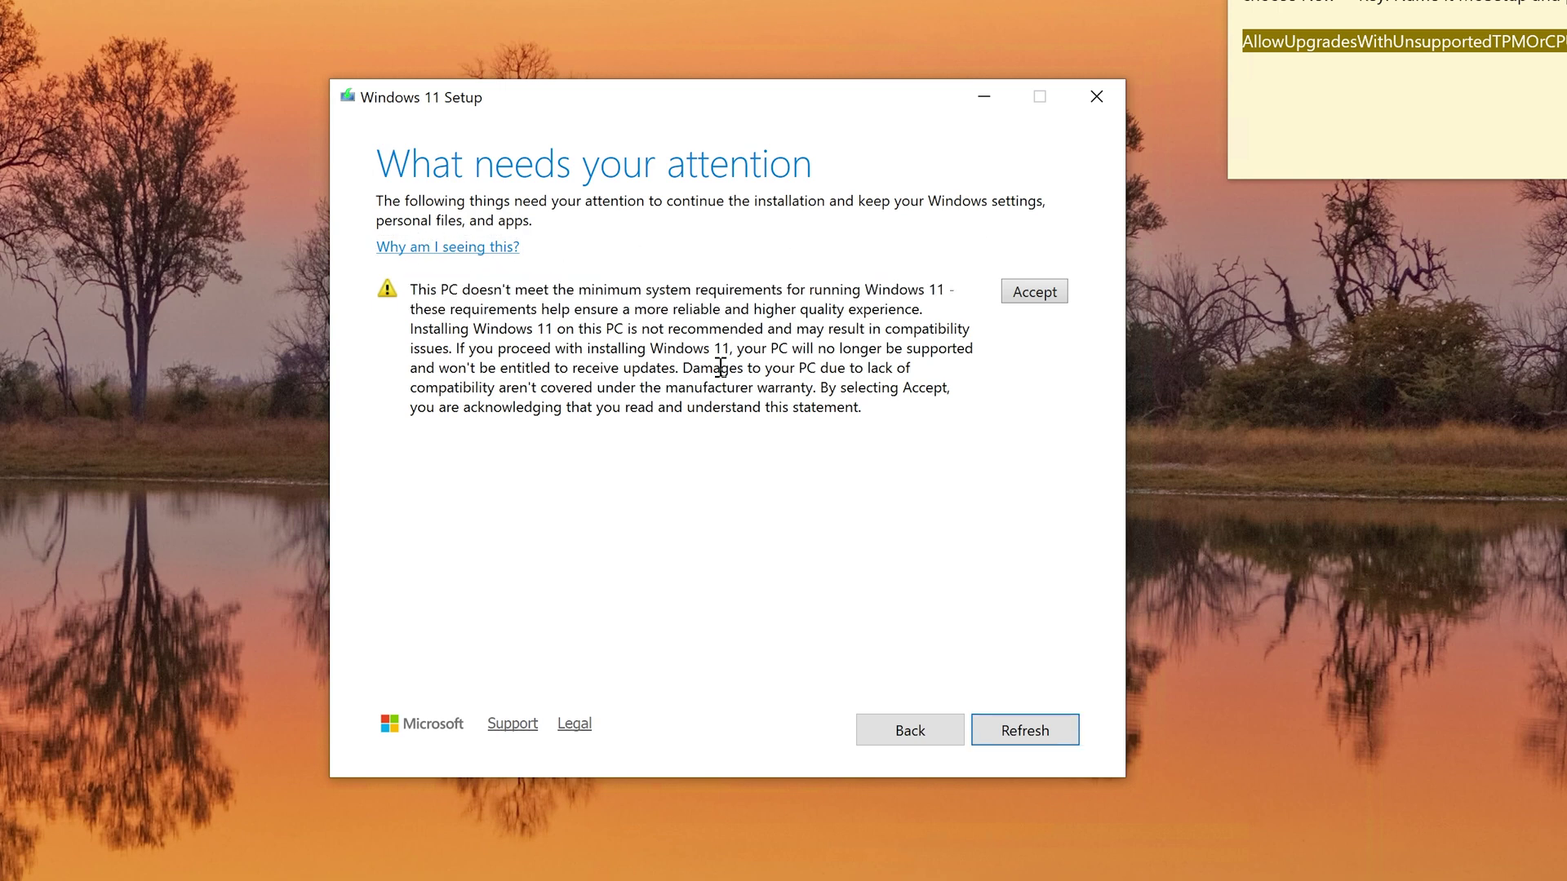
{"action": "left_click", "coordinate": [1020, 304]}
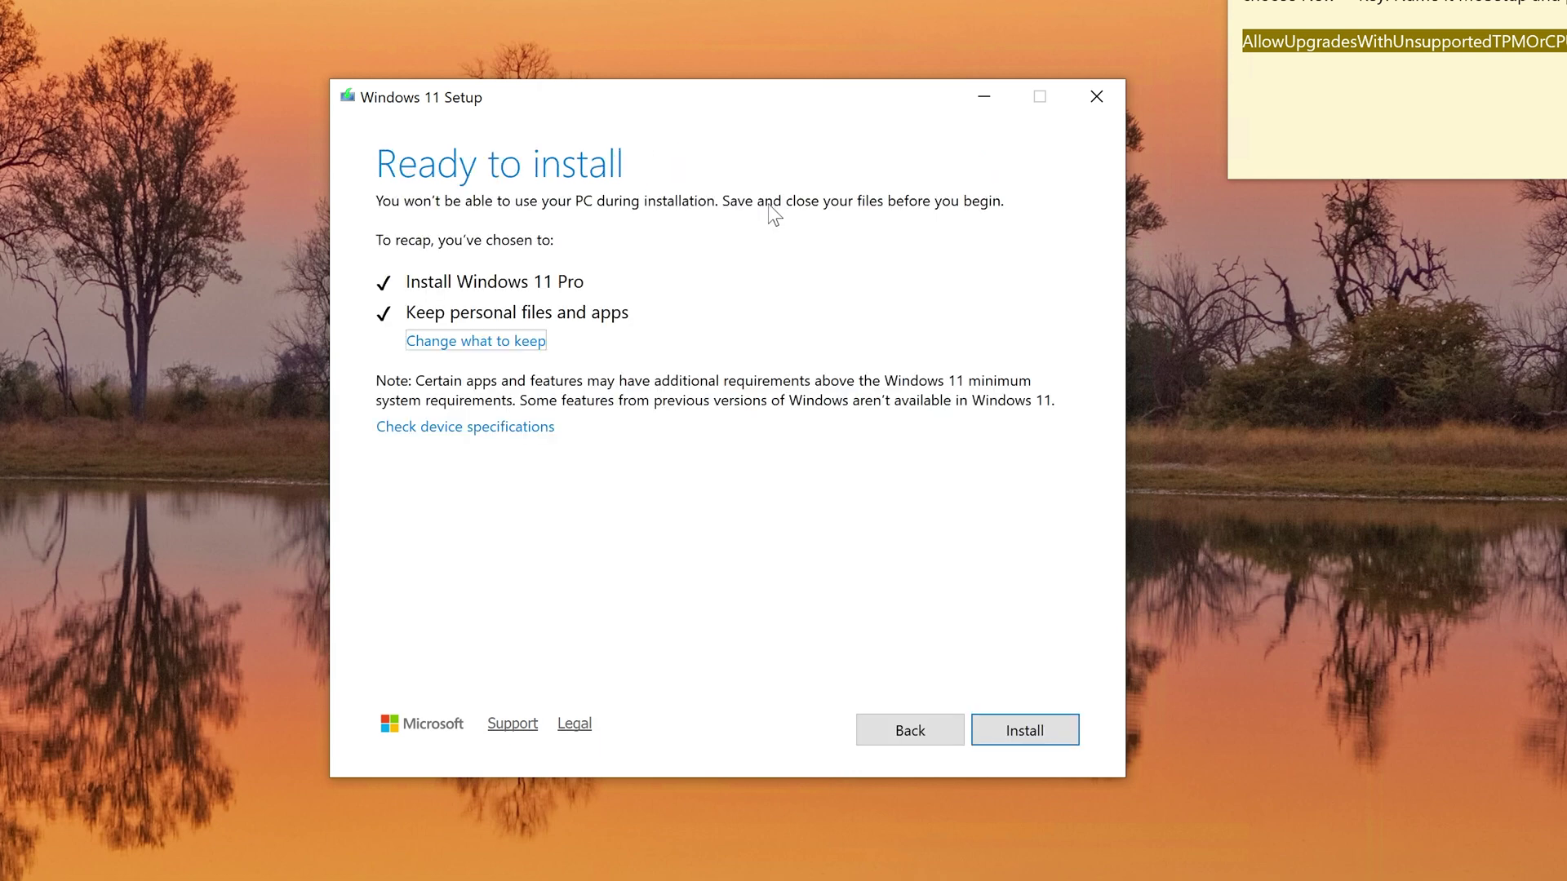
Review what to keep, re-accept the license terms, and continue with Keep personal files and apps
{"action": "left_click", "coordinate": [1019, 732]}
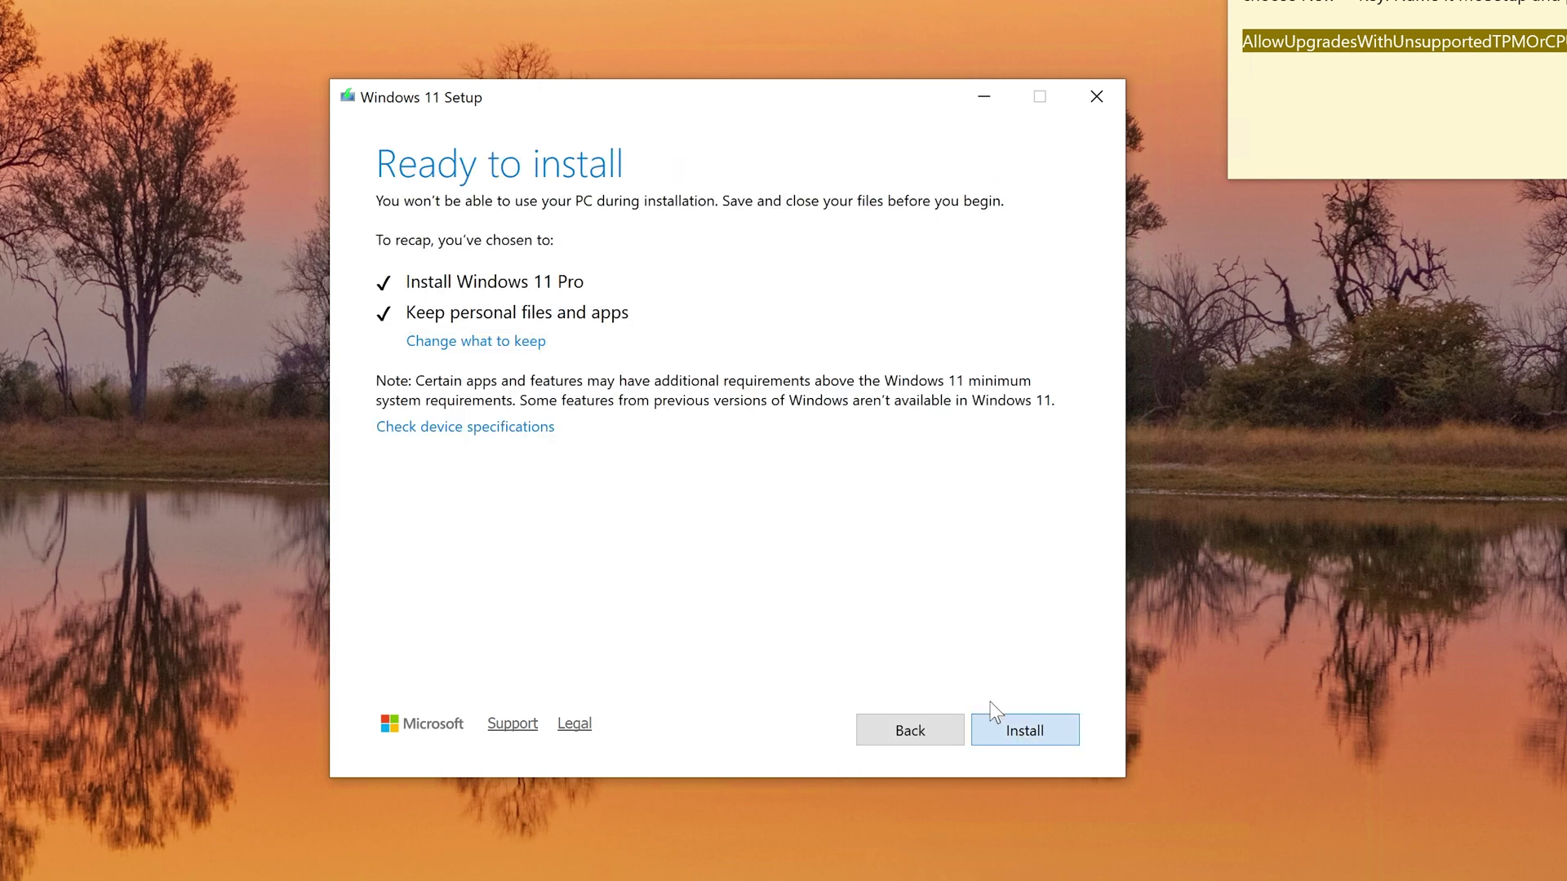
{"action": "left_click", "coordinate": [490, 343]}
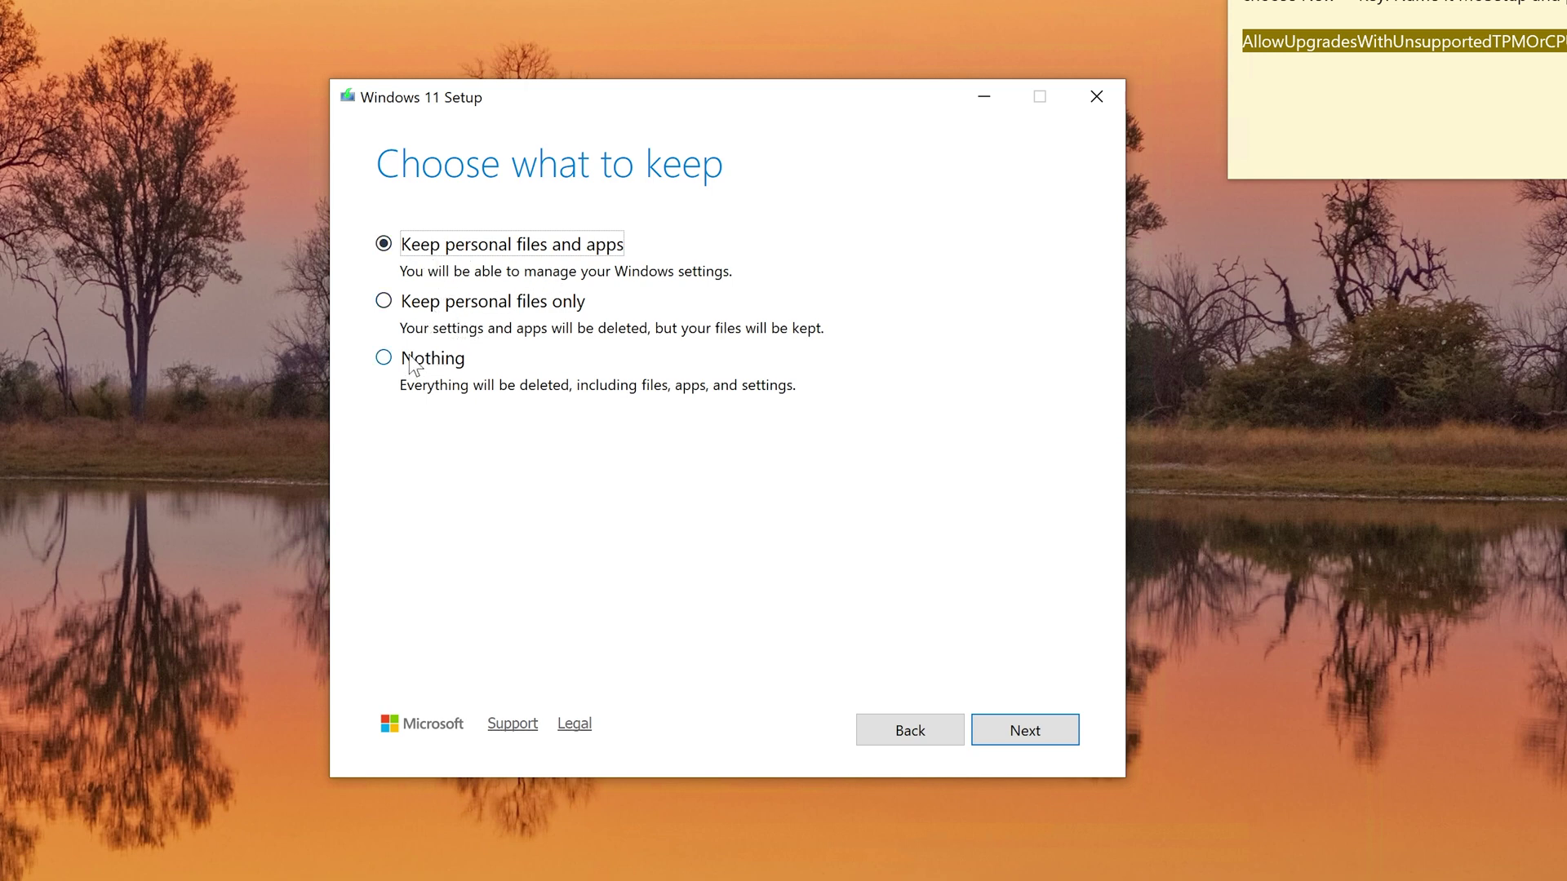
{"action": "left_click", "coordinate": [894, 731]}
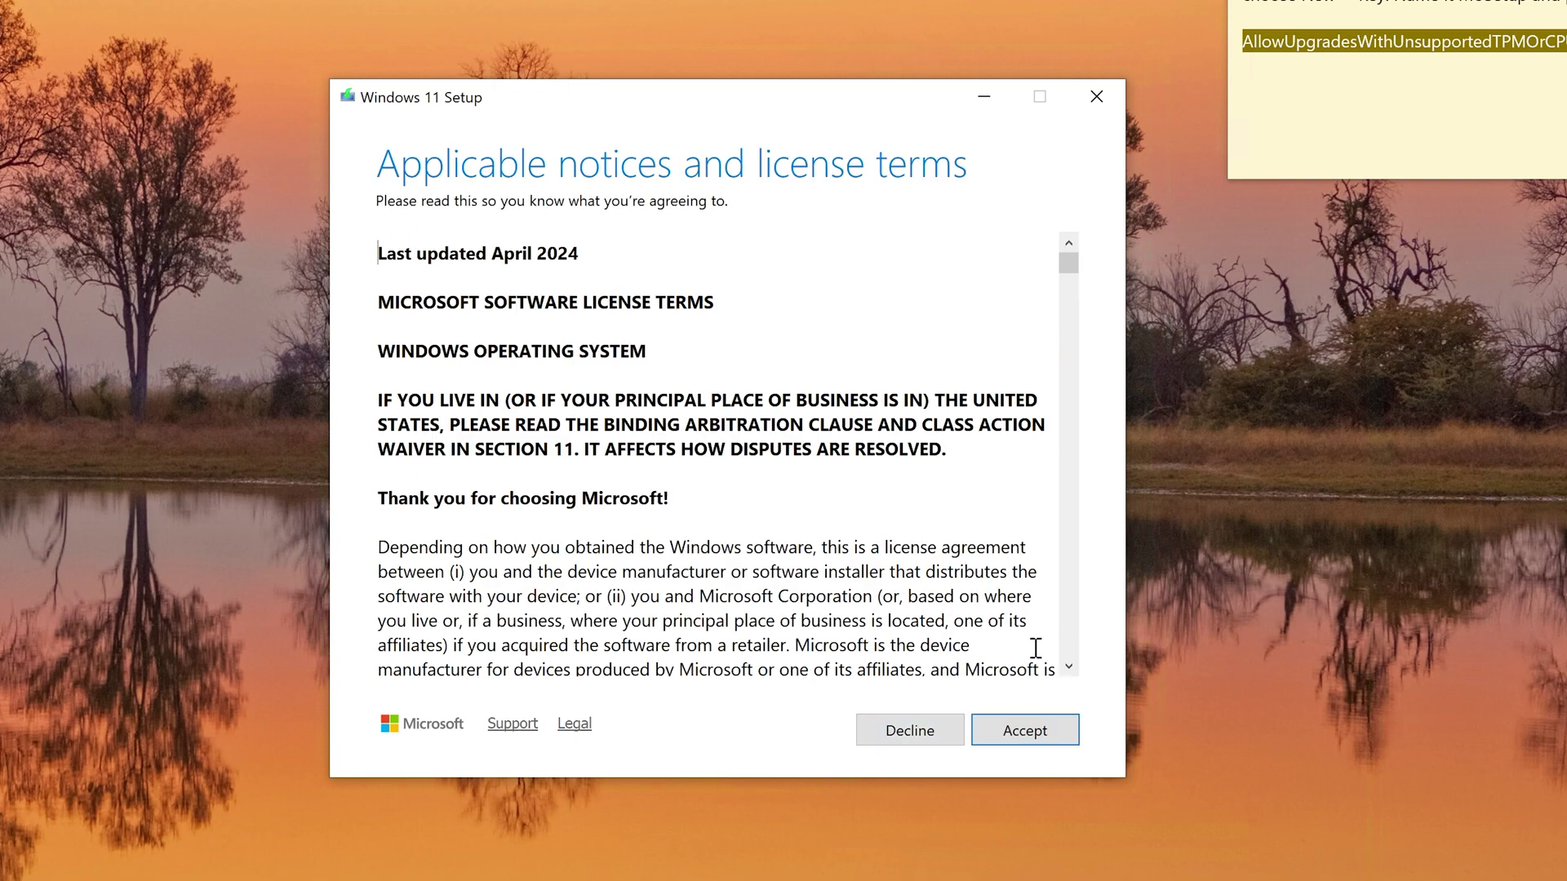
{"action": "scroll", "coordinate": [1026, 649], "scroll_direction": "down", "scroll_amount": 8}
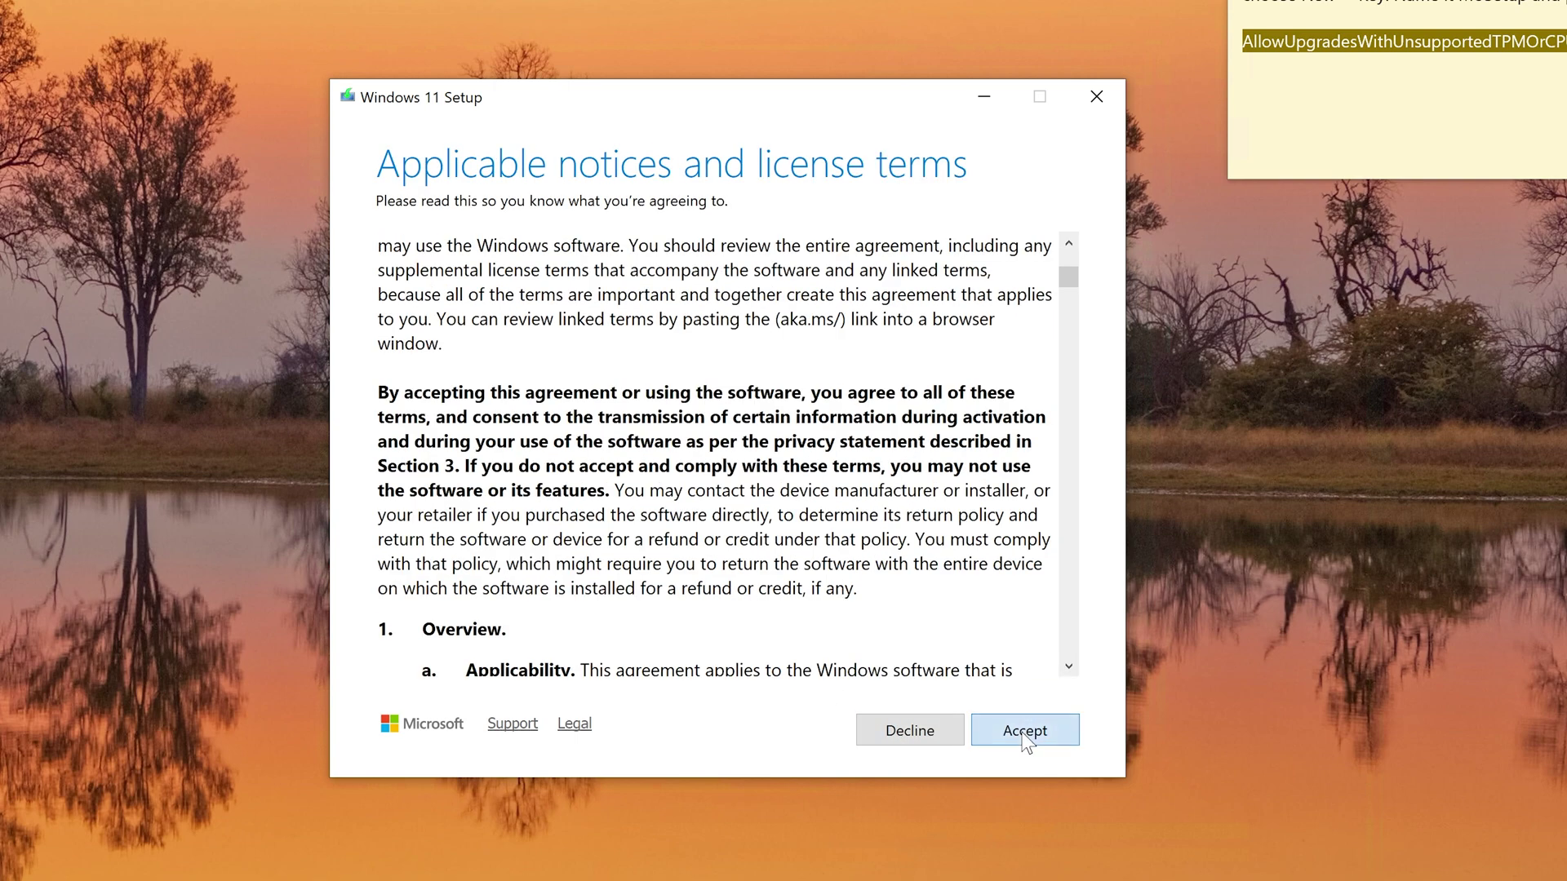
{"action": "left_click", "coordinate": [1023, 735]}
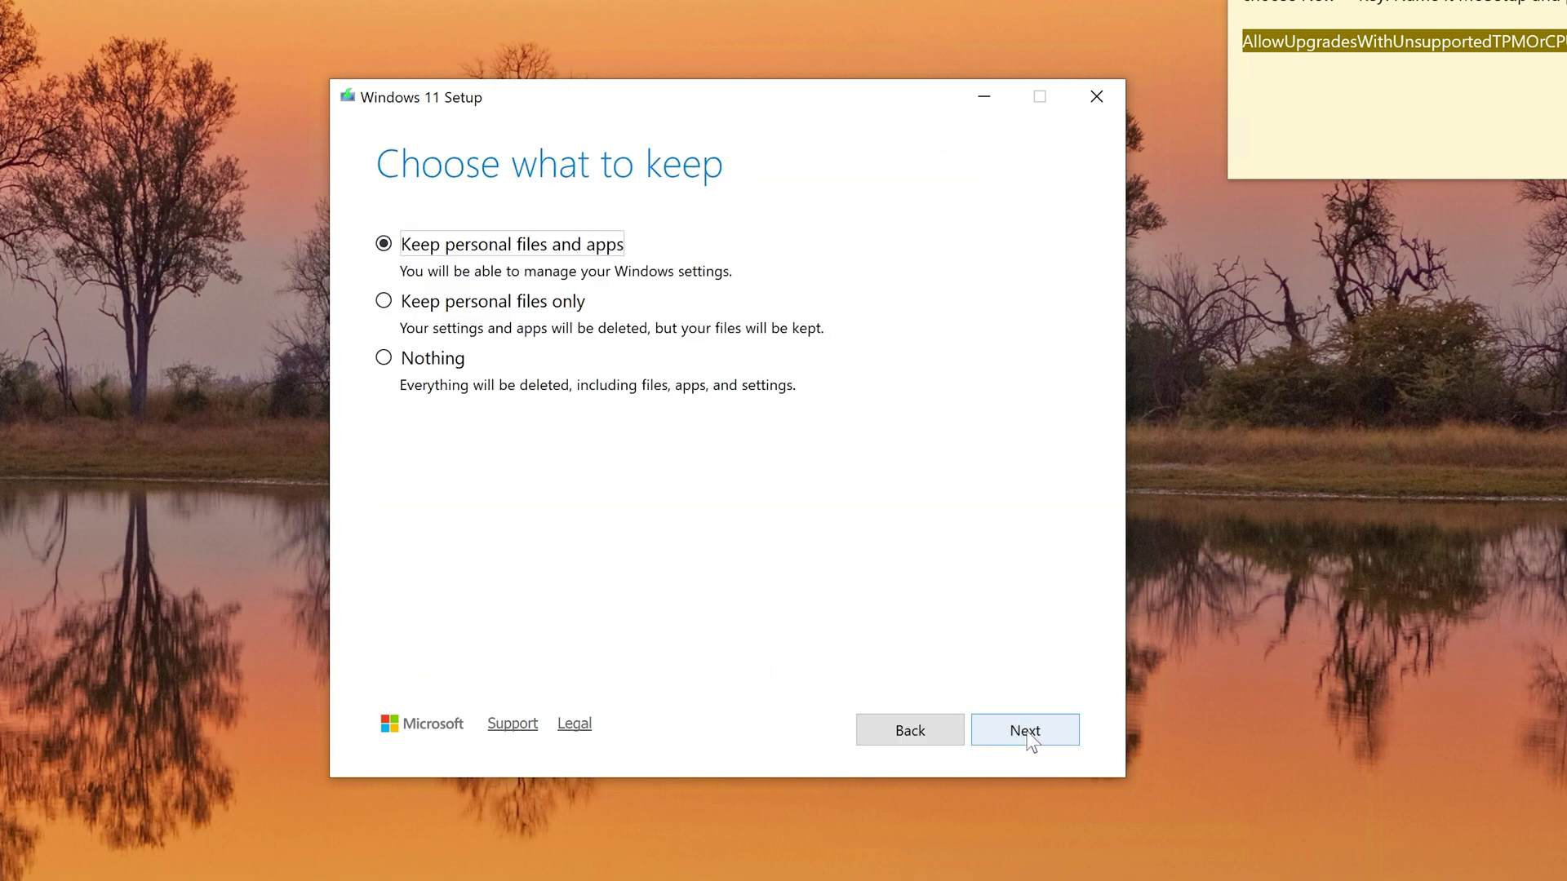
{"action": "left_click", "coordinate": [1028, 734]}
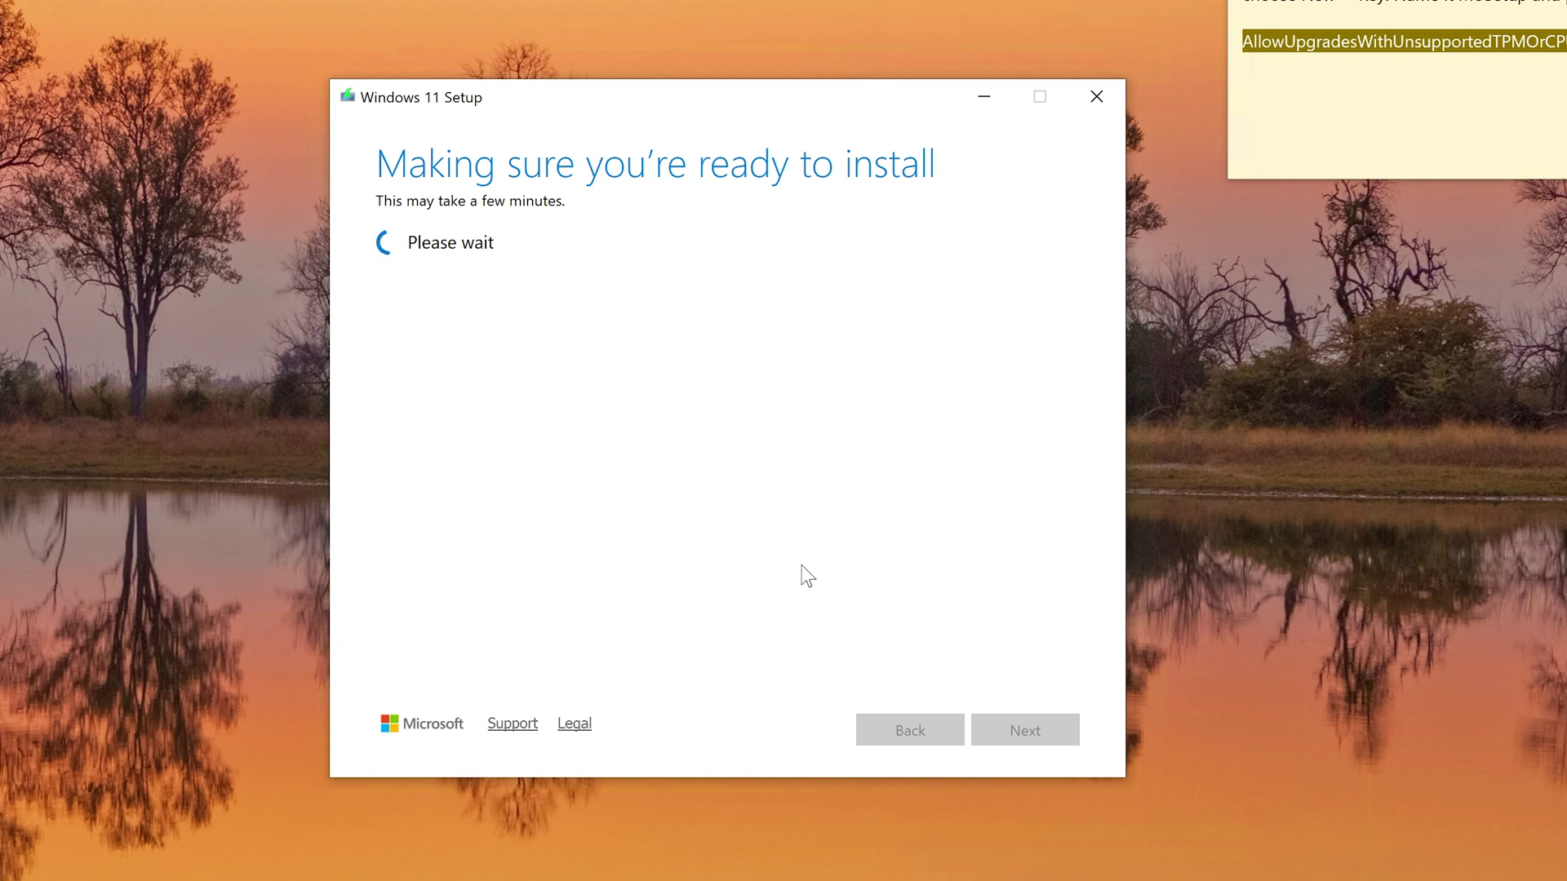